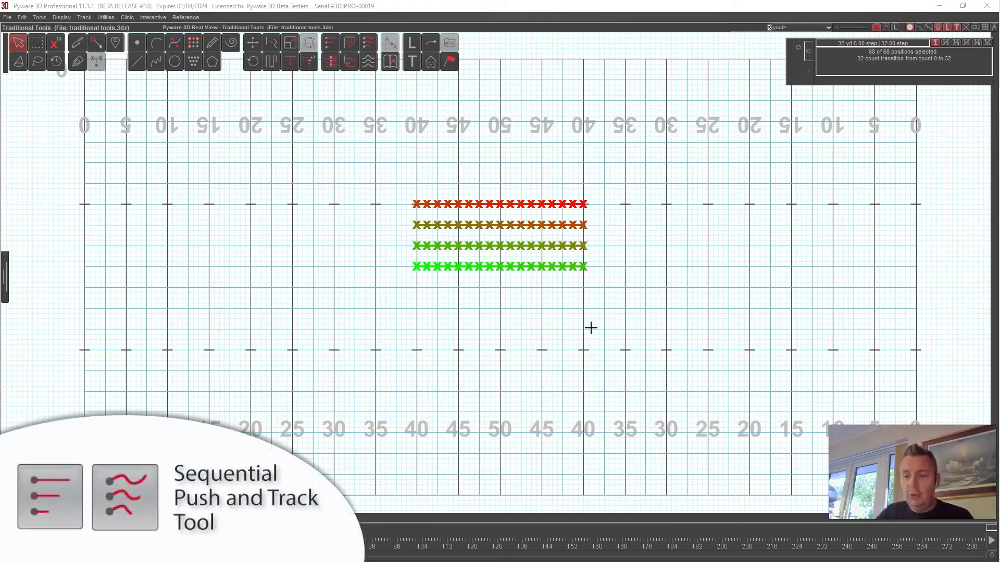
- Push the full block sequentially 10 yards down the 50-yard line to the lower hash with Mirror on, then accept the move
click(339, 49)
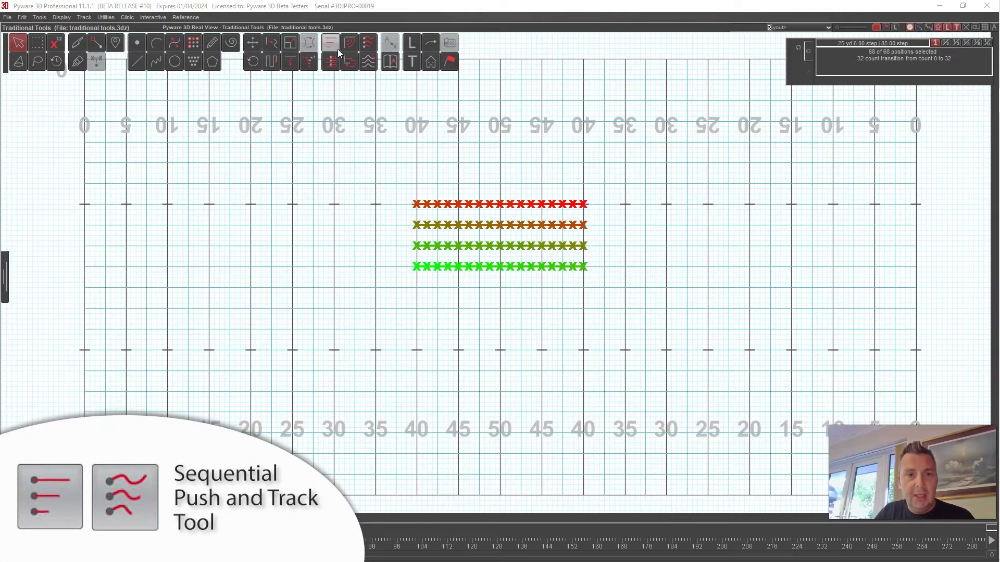
click(367, 48)
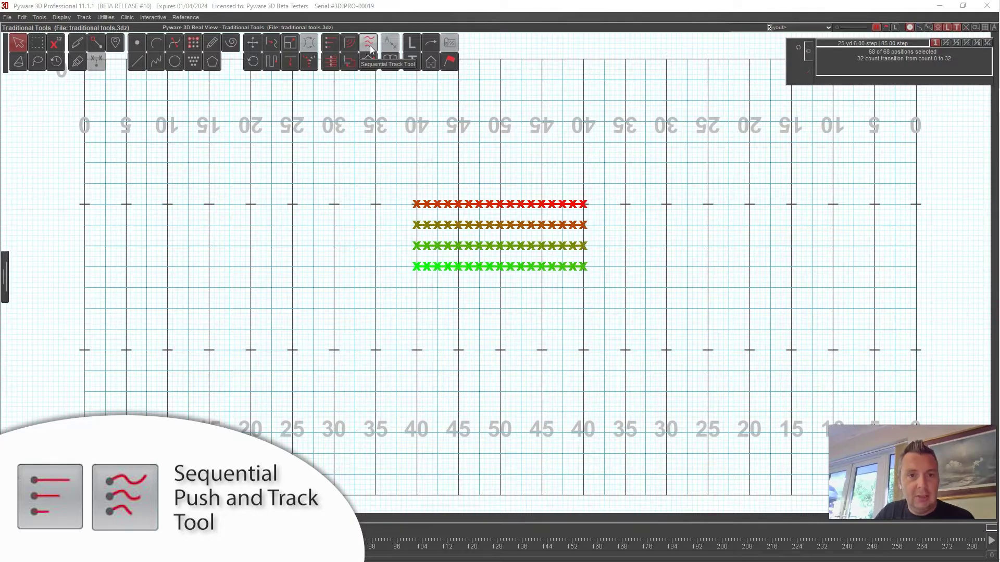
click(330, 41)
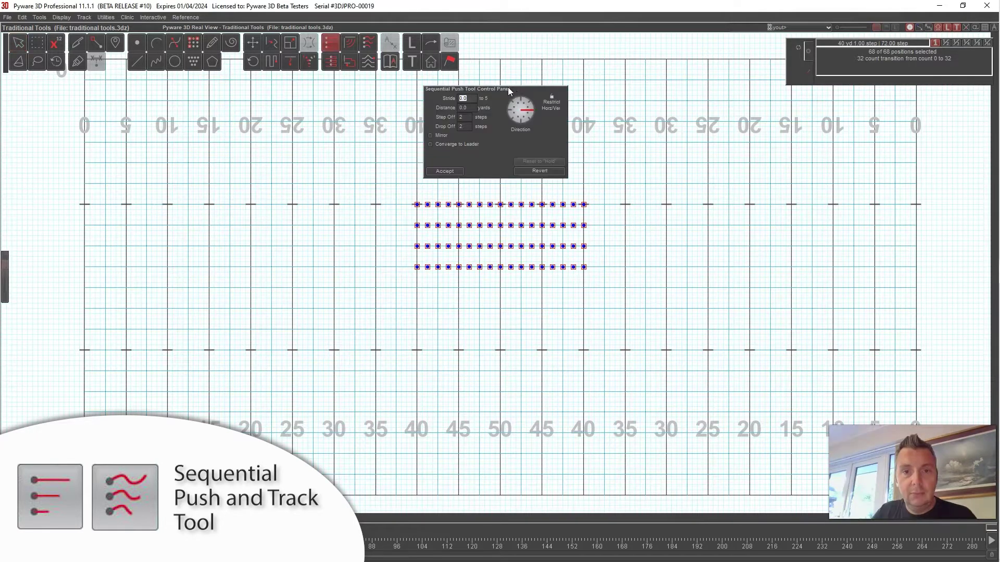
drag(508, 87, 514, 89)
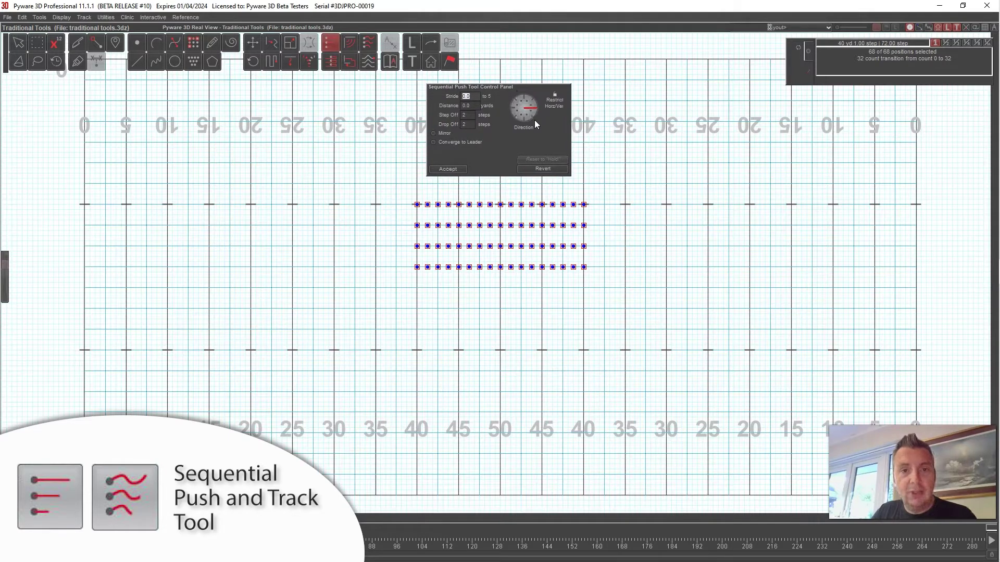
text(8)
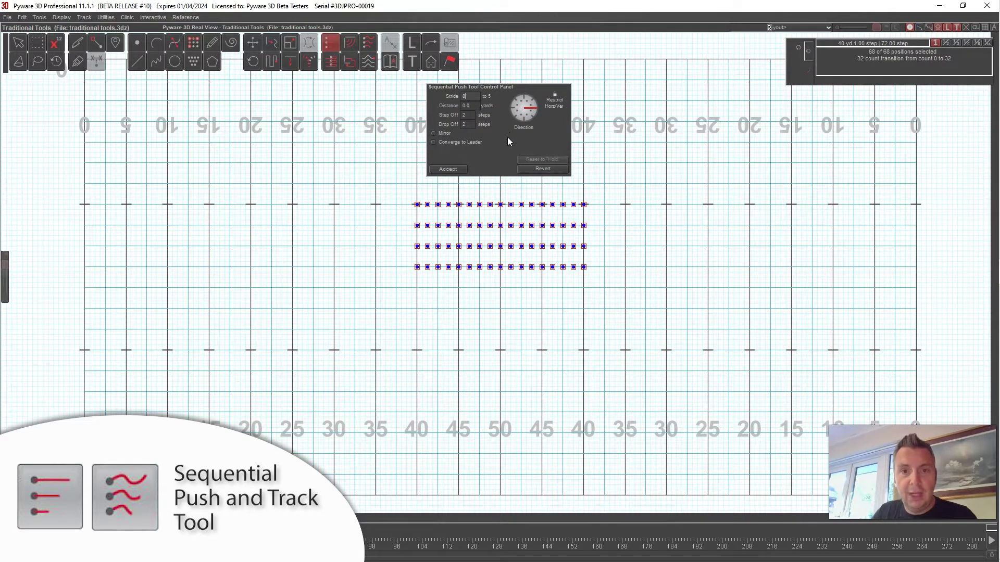
click(500, 268)
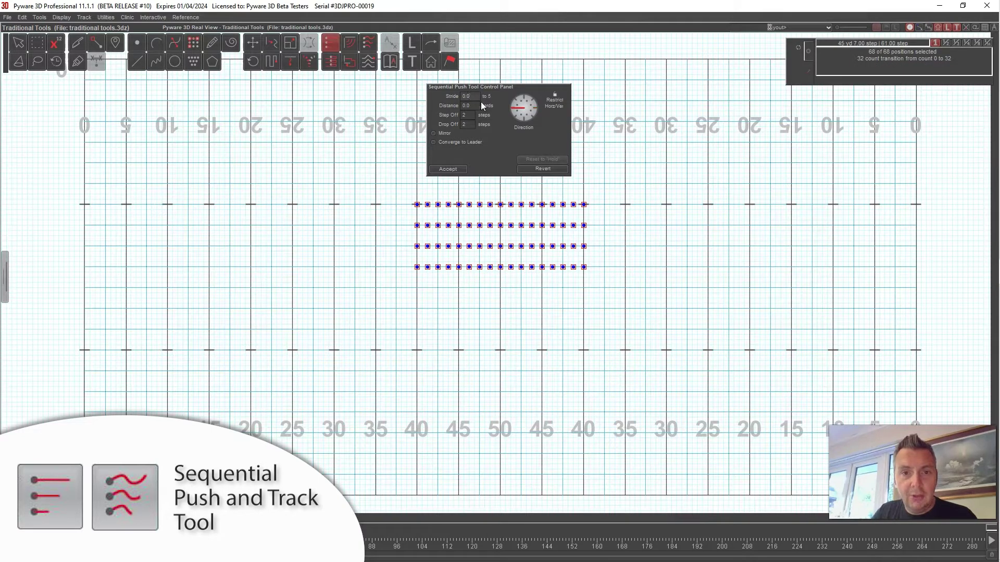
drag(500, 267, 500, 350)
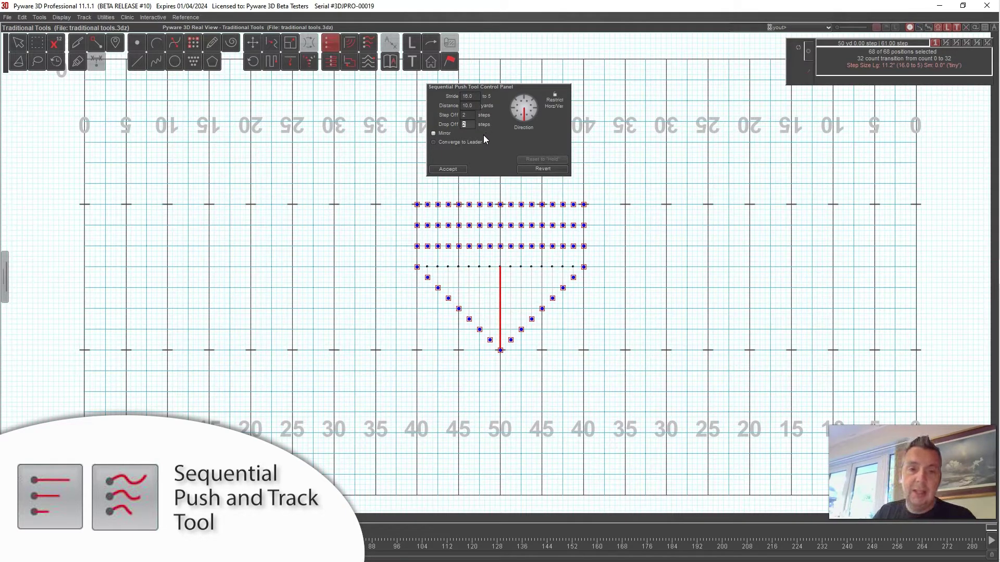
click(445, 134)
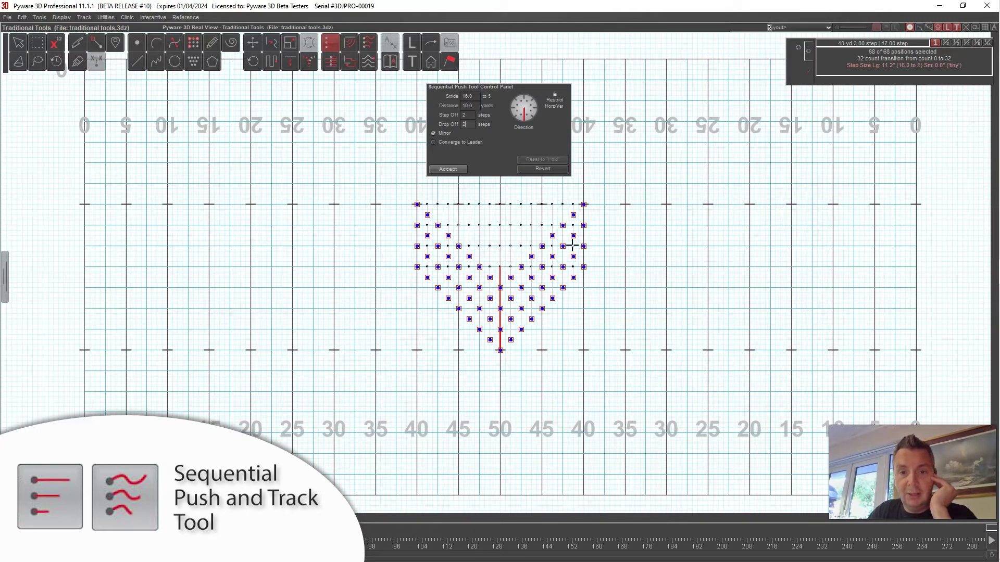
click(448, 169)
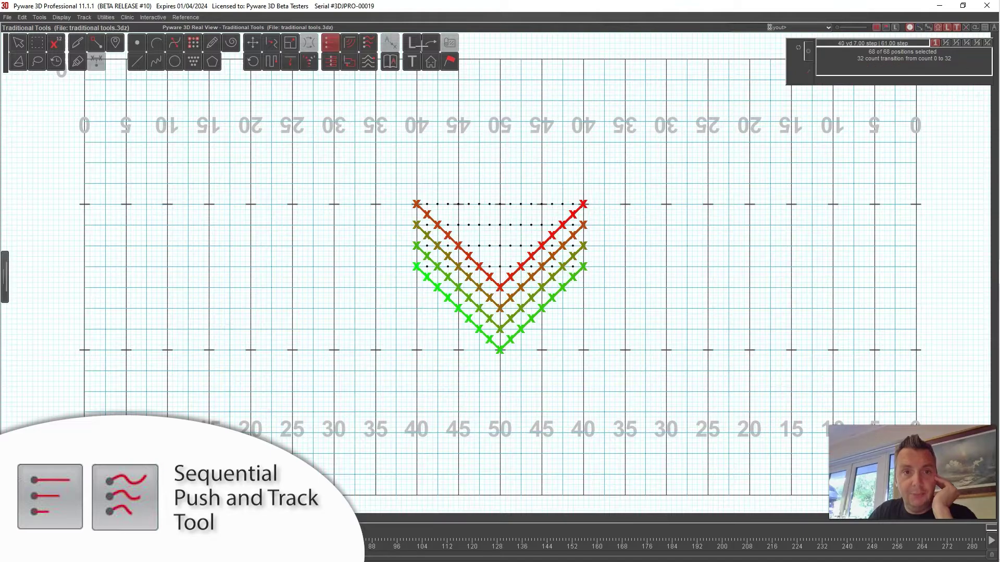
- Play the mirrored sequential push in the 3D Real View and examine it from several angles
click(329, 29)
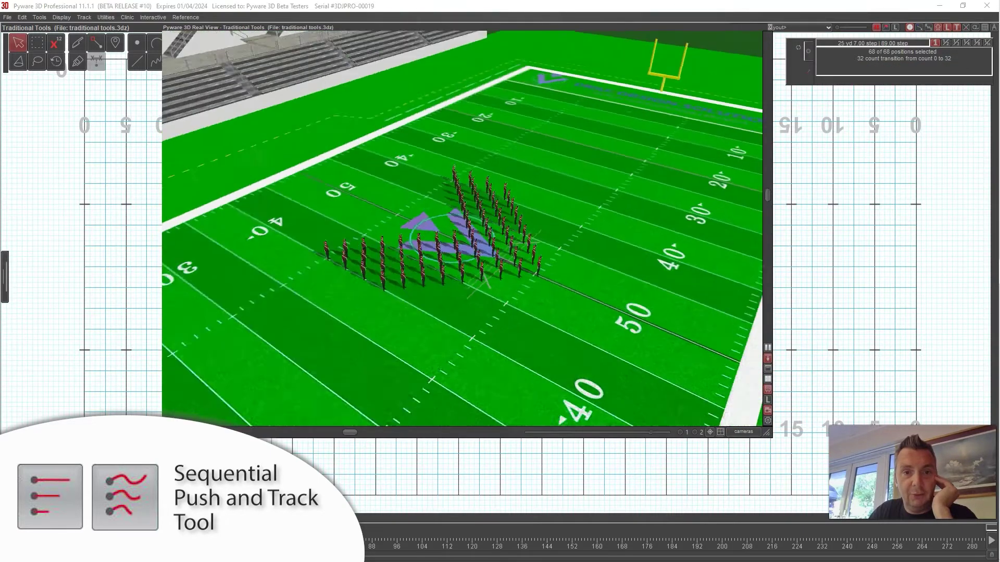
drag(484, 289, 457, 270)
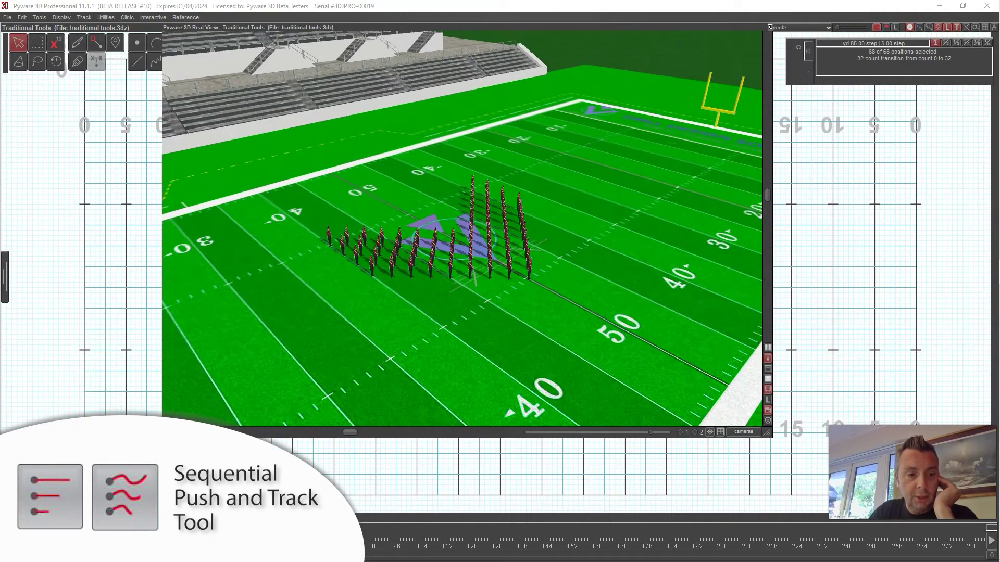
click(991, 540)
drag(540, 224, 542, 246)
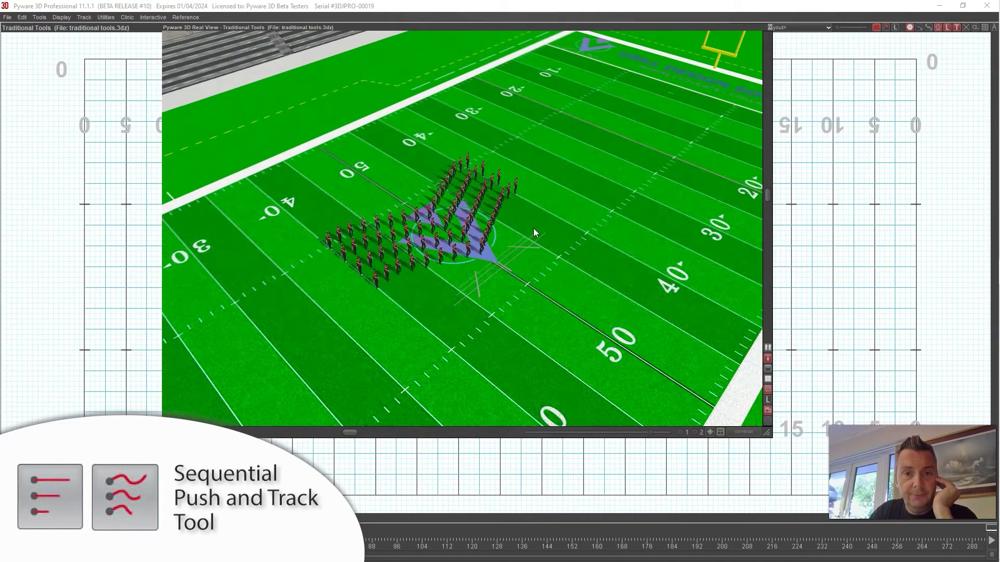
drag(550, 285, 511, 288)
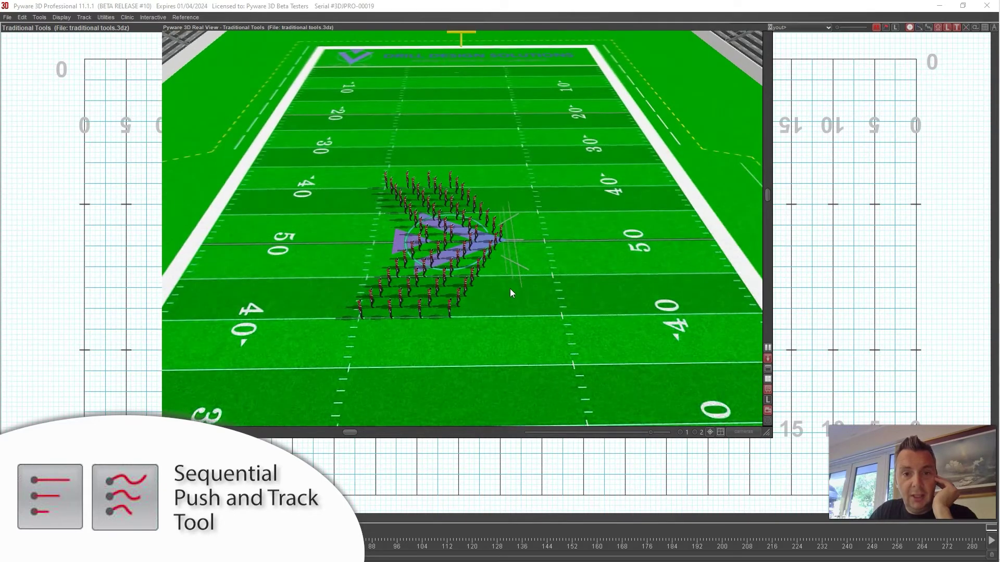
scroll(533, 266, up, 4)
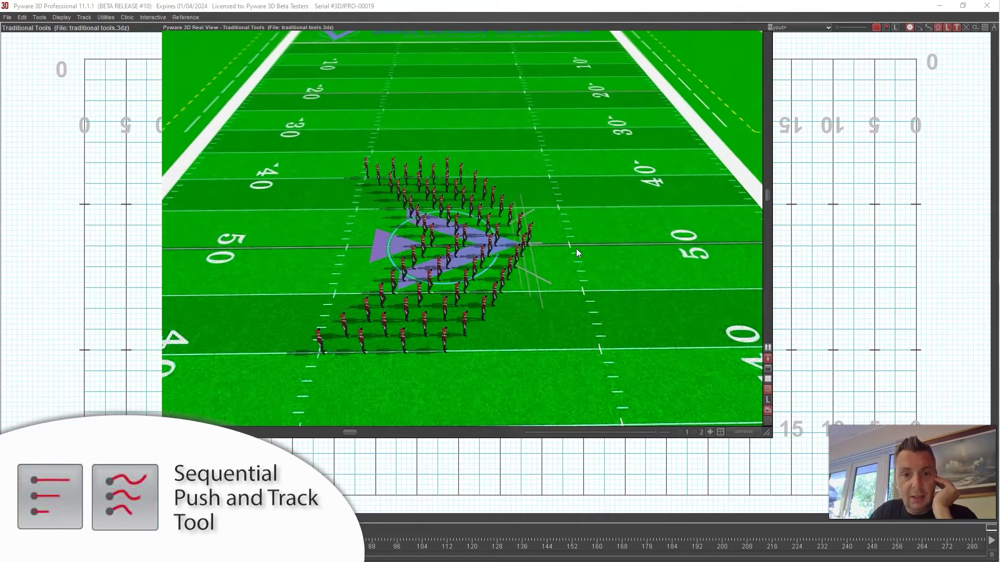
drag(602, 248, 590, 274)
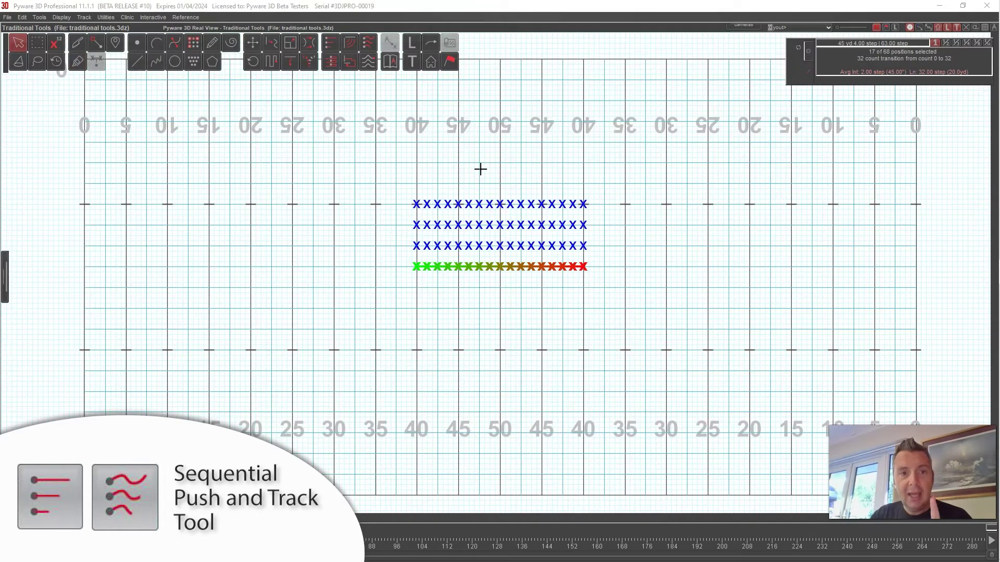
- Try a Sequential Track path for the lowest row along the 50-yard line to the lower hash, with Step Off and Drop Off at 2 steps
click(479, 170)
drag(502, 256, 526, 272)
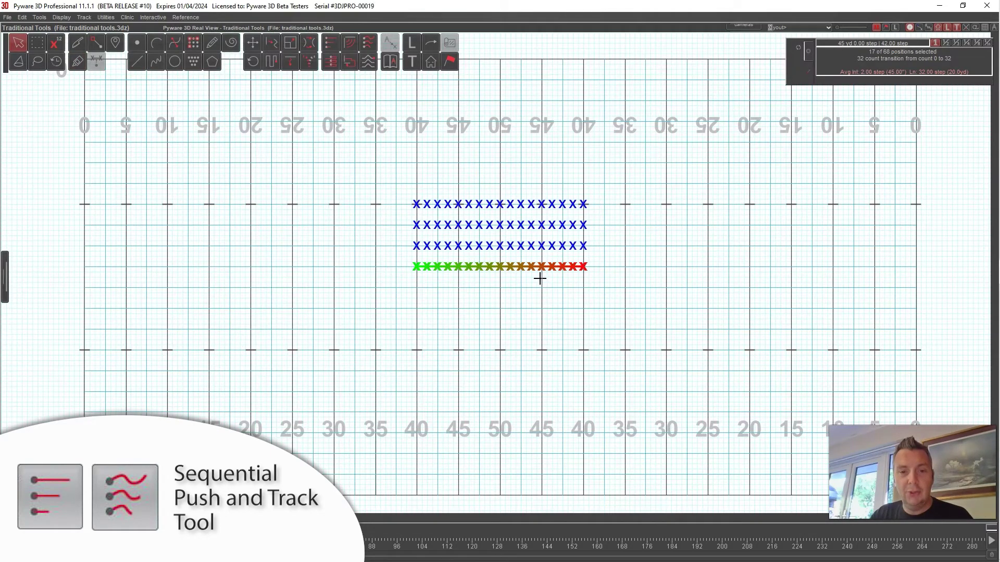
click(367, 49)
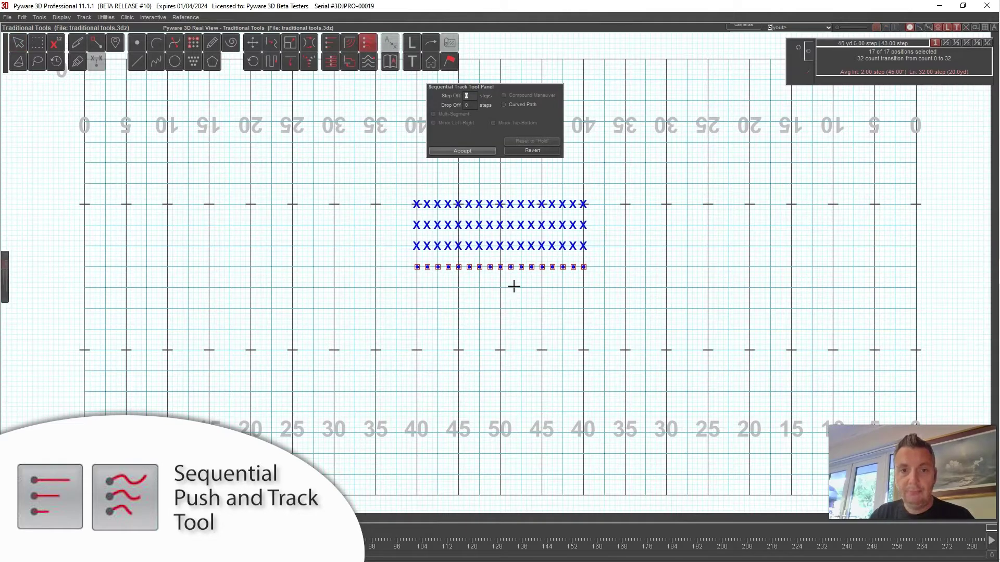
click(500, 267)
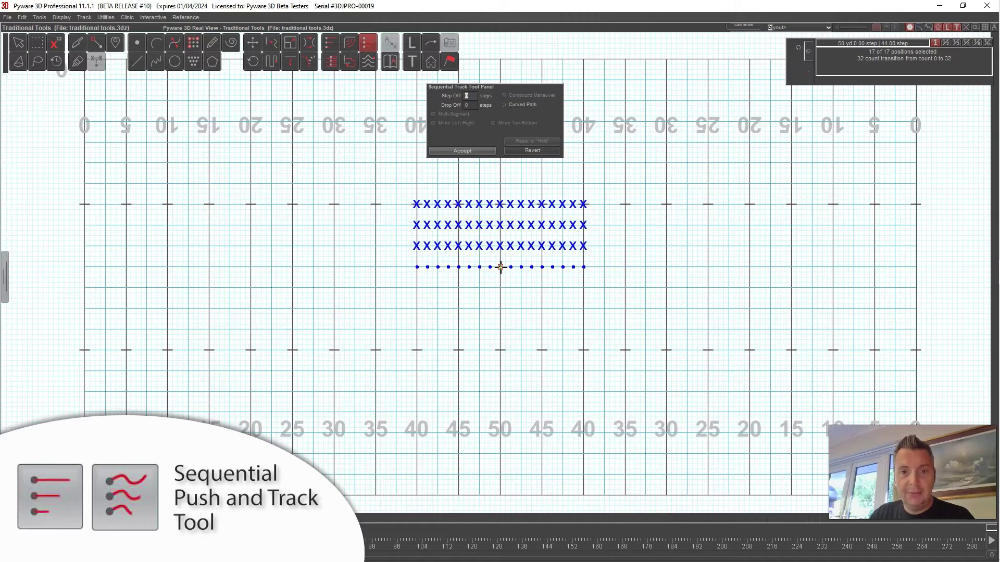
click(500, 352)
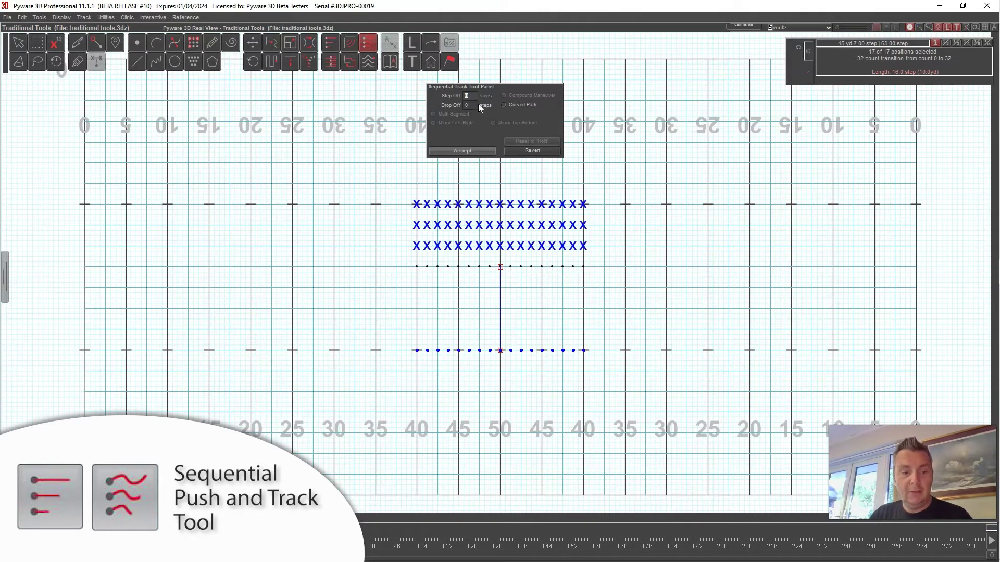
text(2)
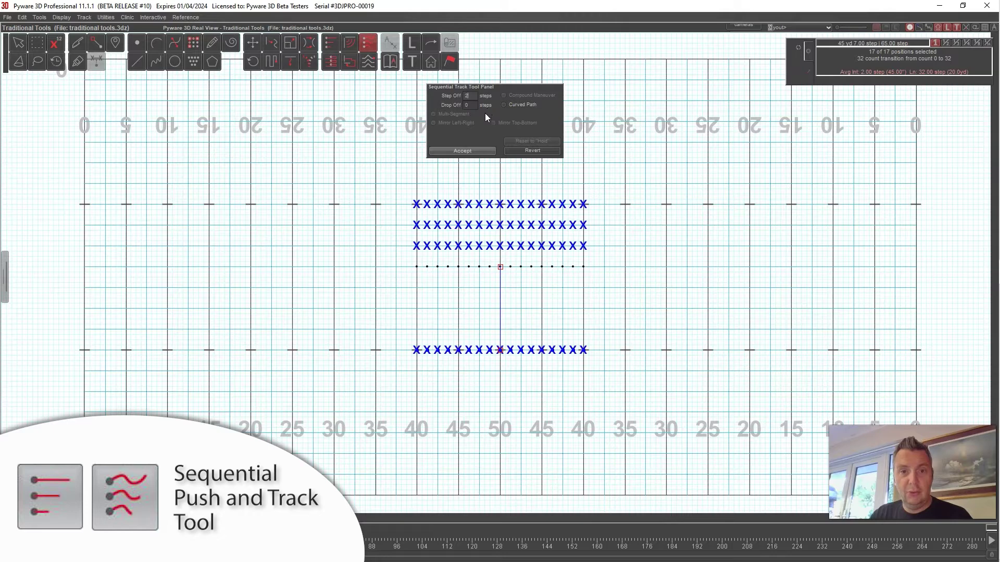
click(470, 105)
text(2)
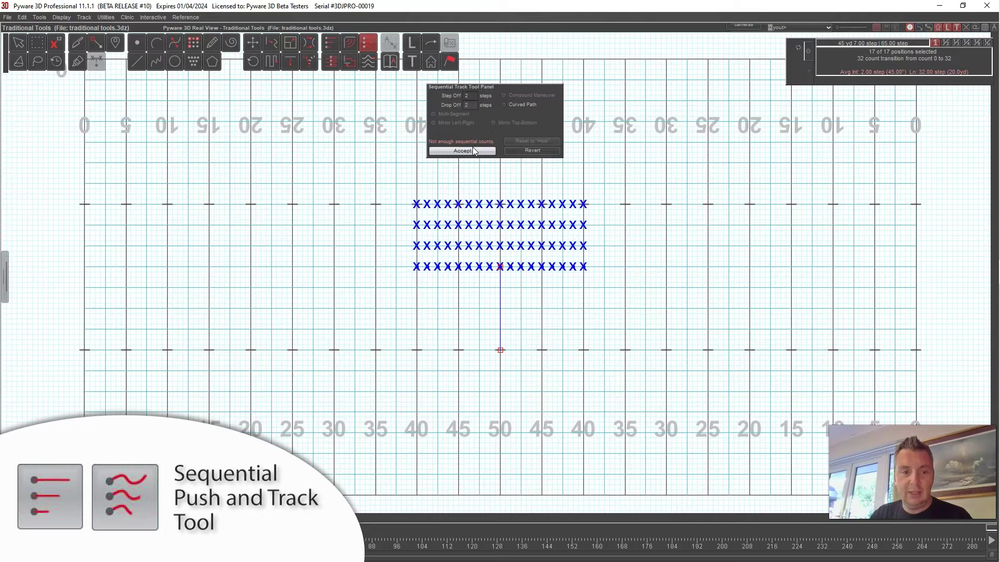
click(473, 149)
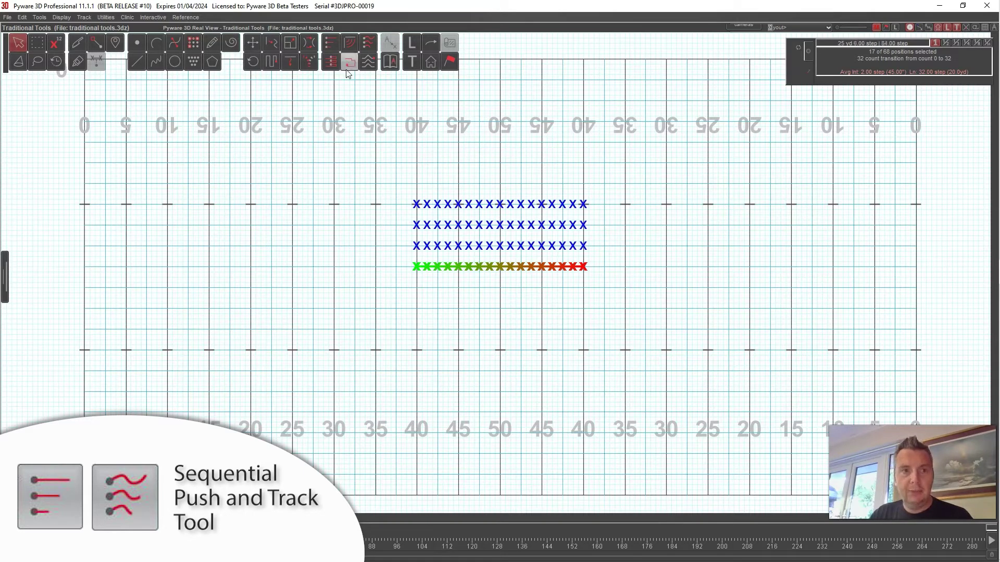
- Track the lowest row sequentially along the 50-yard line to the lower hash with Step Off 2 steps and a new Drop Off value
click(366, 48)
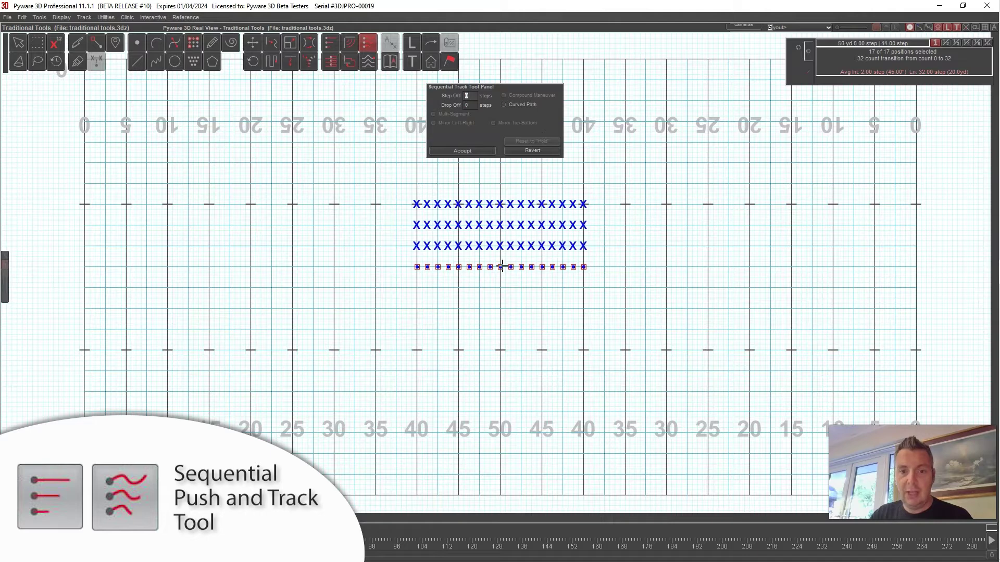
click(500, 350)
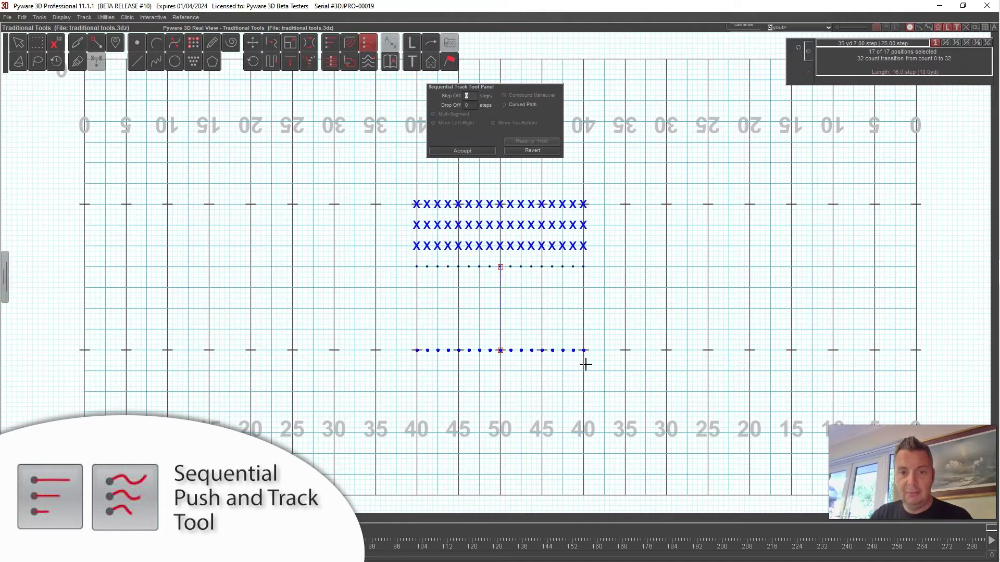
text(2)
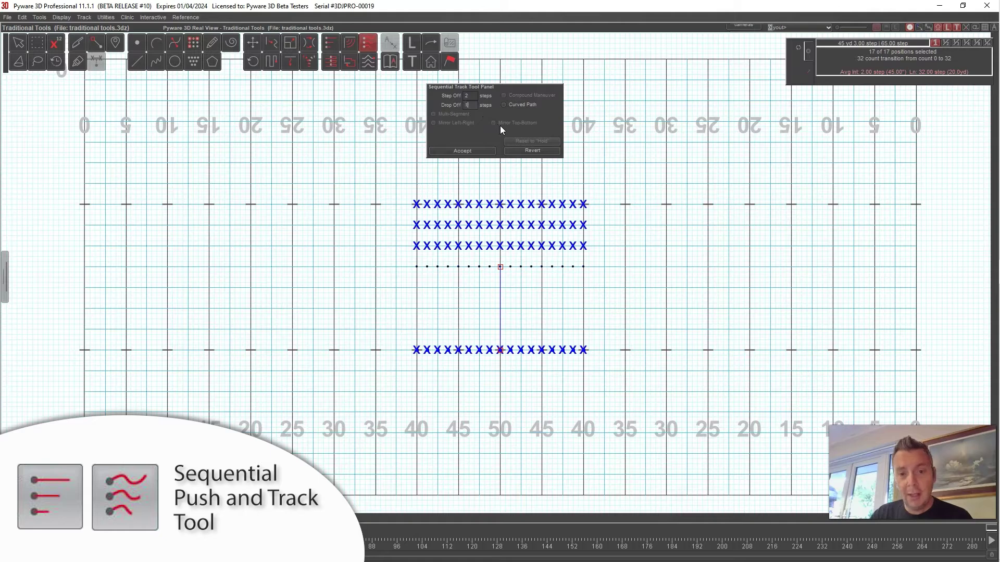
click(462, 151)
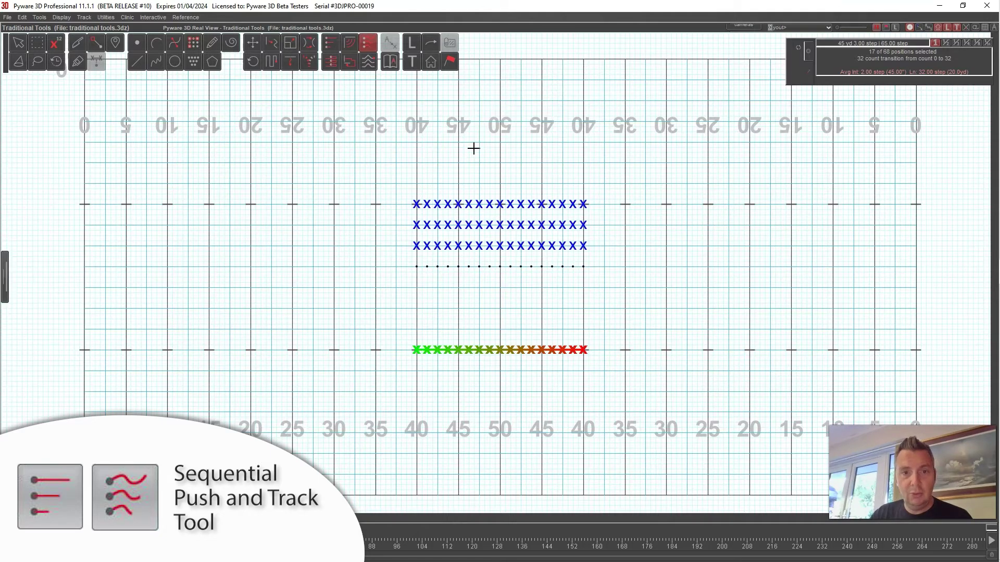
- Play the lowest row's sequential track move in the 3D Real View, examine it from the front, and return to the drill grid
double_click(345, 29)
drag(372, 261, 466, 250)
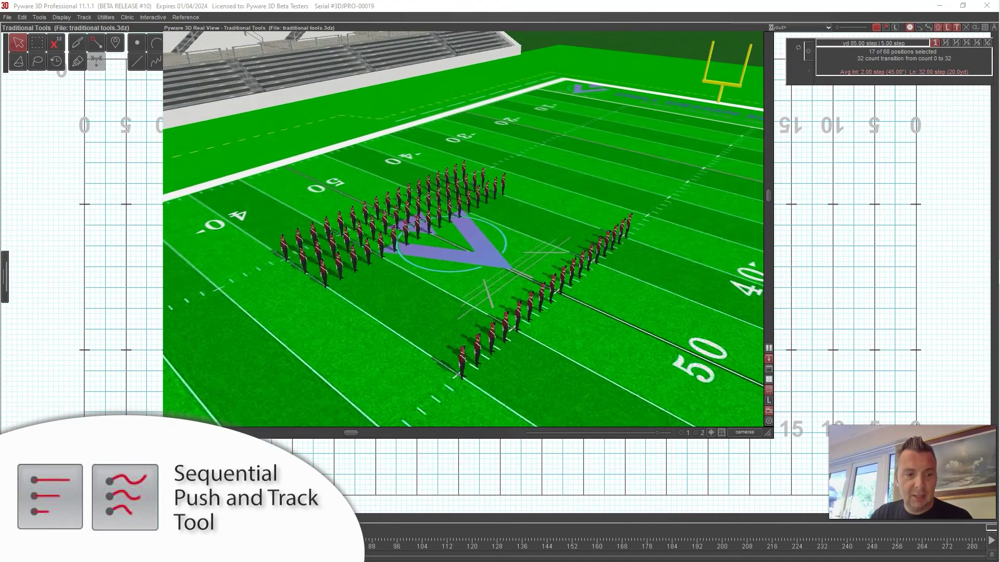
key(space)
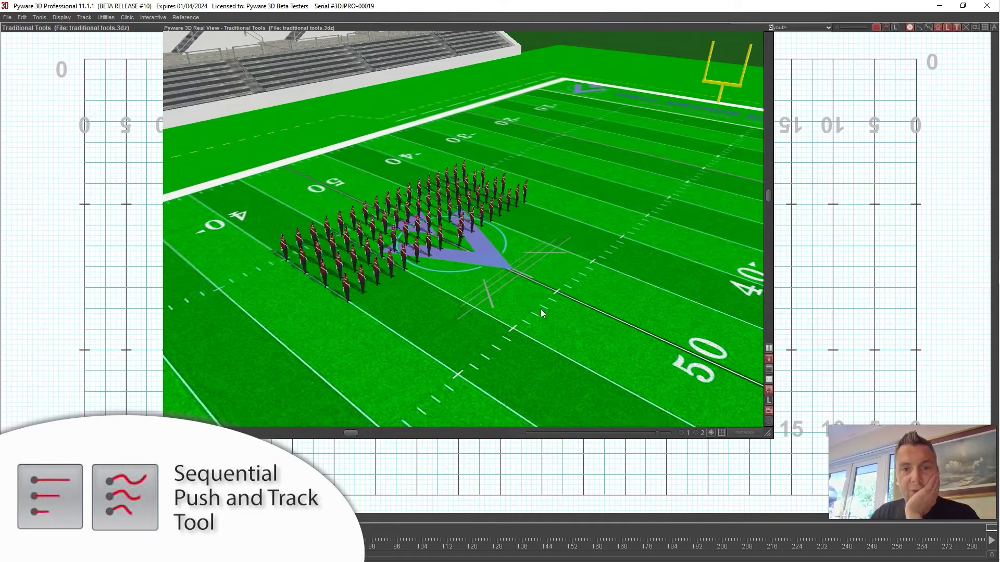
drag(553, 262, 500, 213)
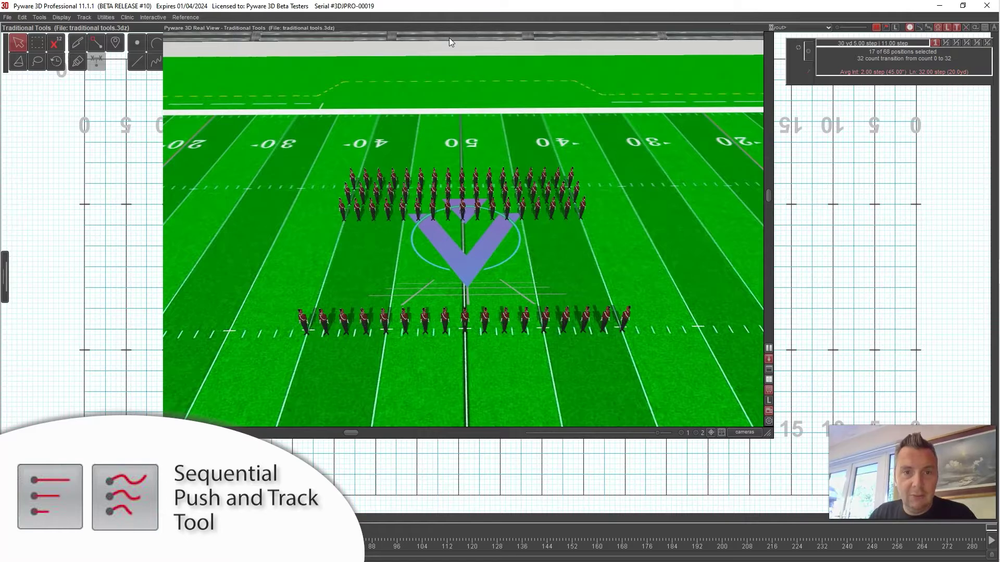
double_click(270, 29)
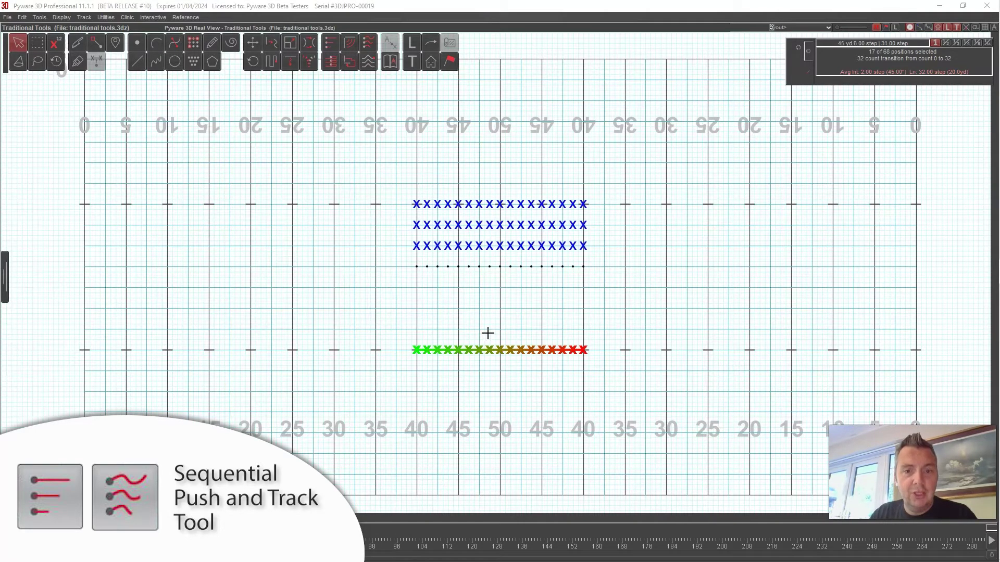
- Undo the lowest row's sequential track move and clear the selection
click(22, 17)
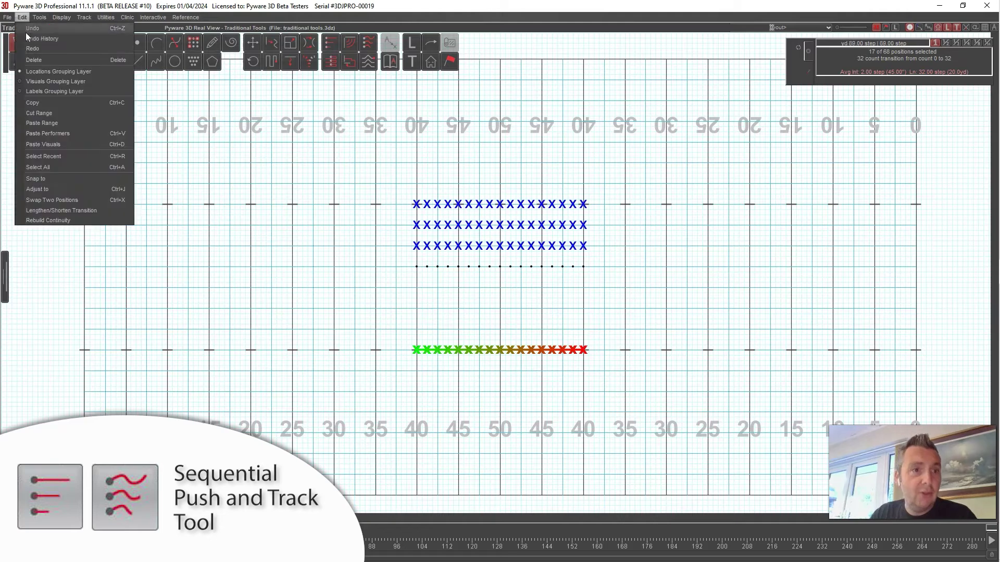
click(31, 59)
click(414, 316)
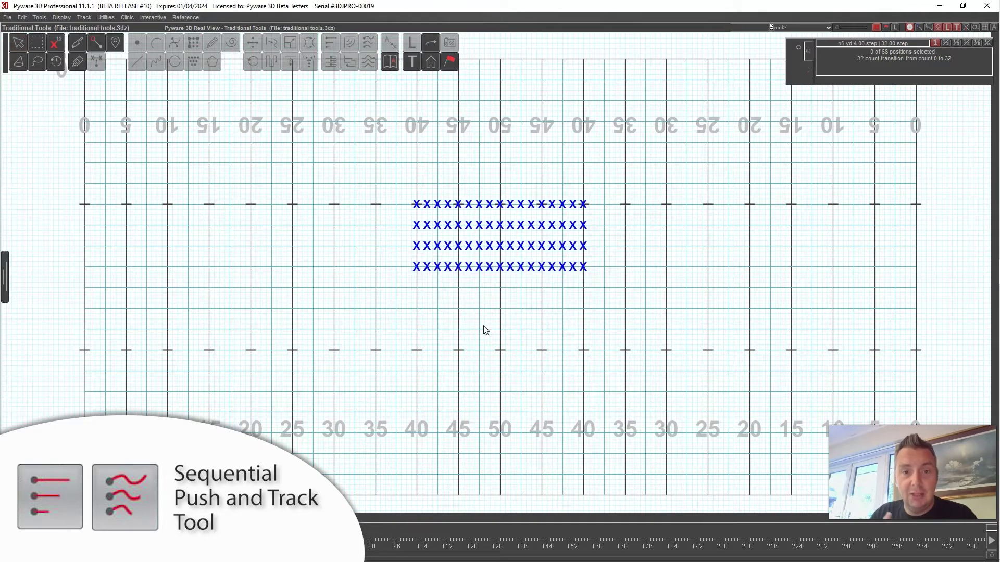
key(ctrl+a)
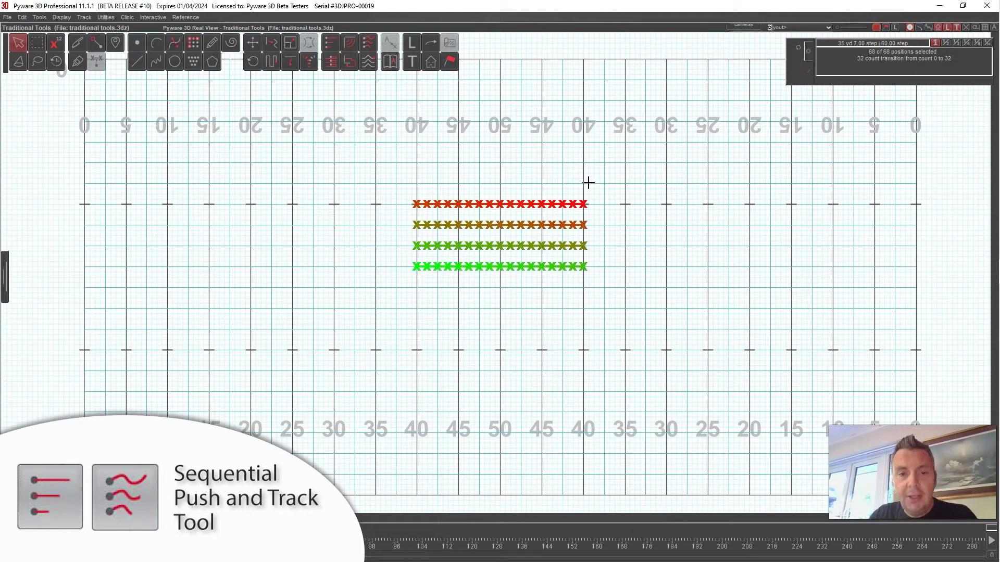
click(547, 185)
key(ctrl+a)
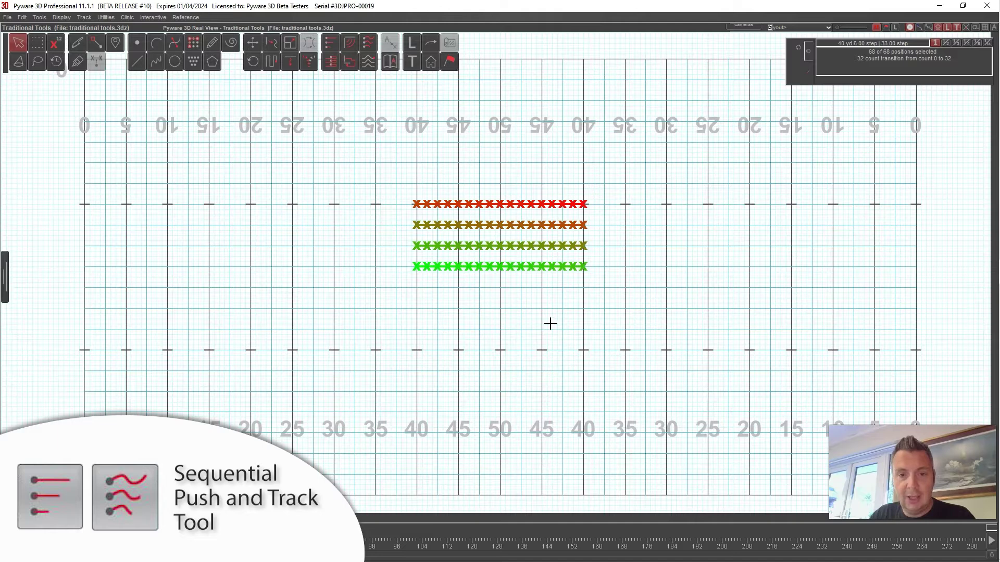
click(552, 303)
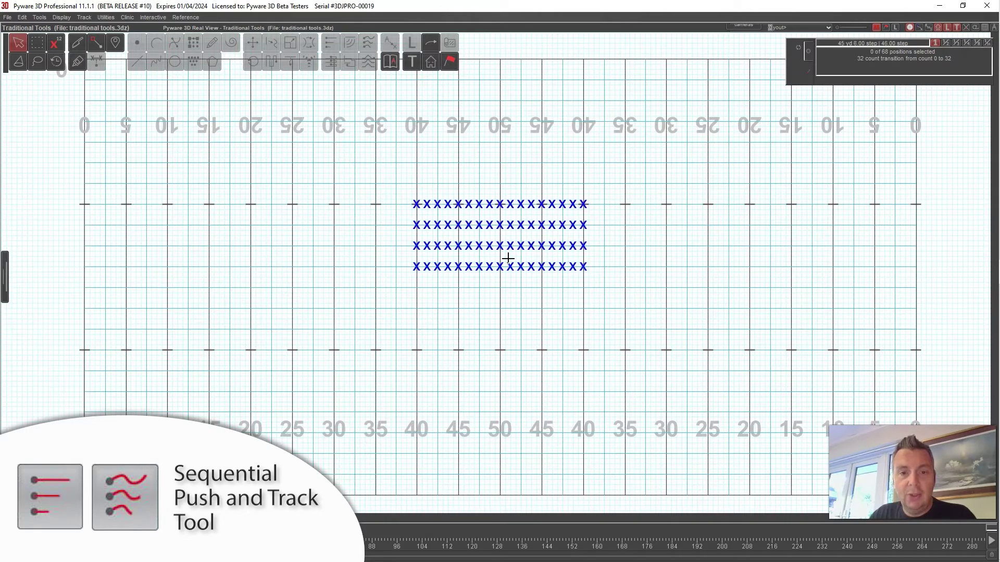
- Select the lowest row's performers from the left 40 to the 50-yard line, flip their grouping order, and move them to the lower hash
click(36, 42)
drag(402, 252, 503, 278)
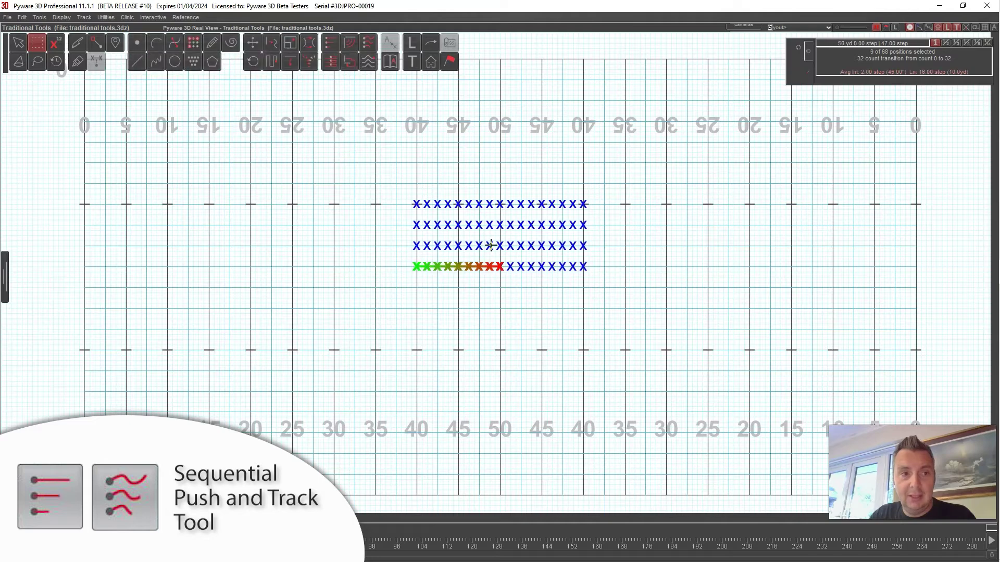
click(78, 62)
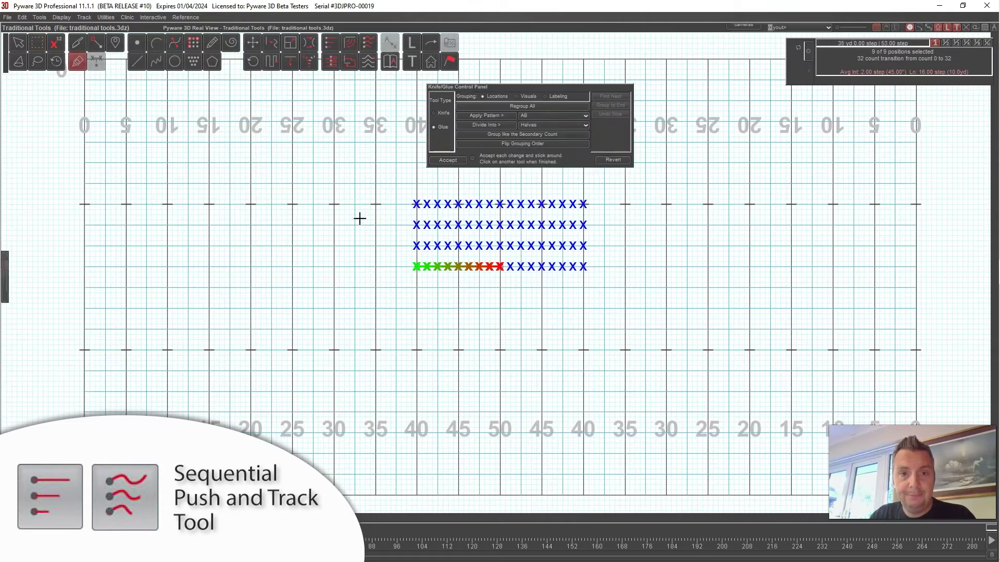
click(494, 144)
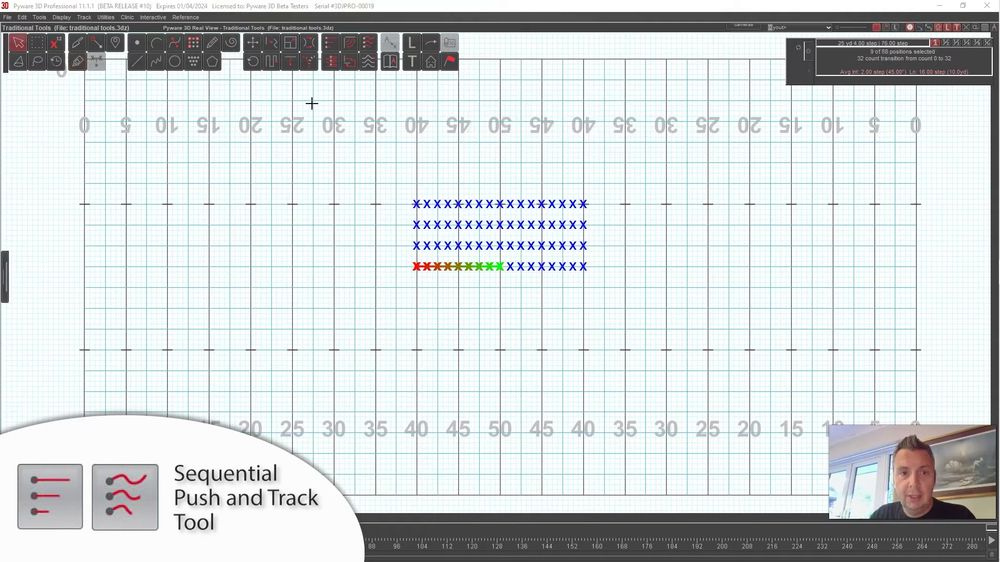
click(258, 43)
drag(501, 267, 499, 350)
key(Return)
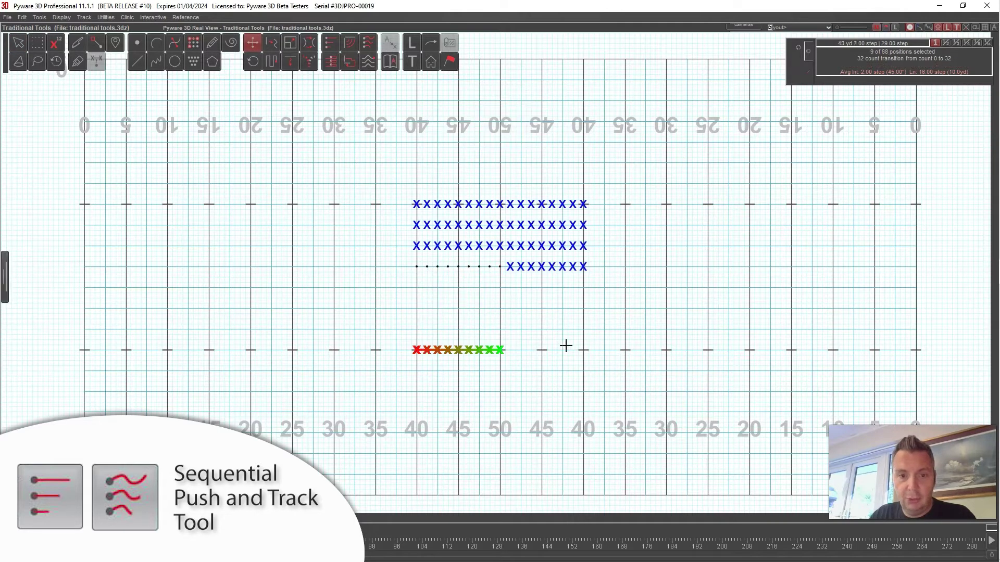
- Stagger the moved left half of the lowest row with Step Off 2 steps and Duration 16 counts
click(308, 66)
click(466, 97)
text(2)
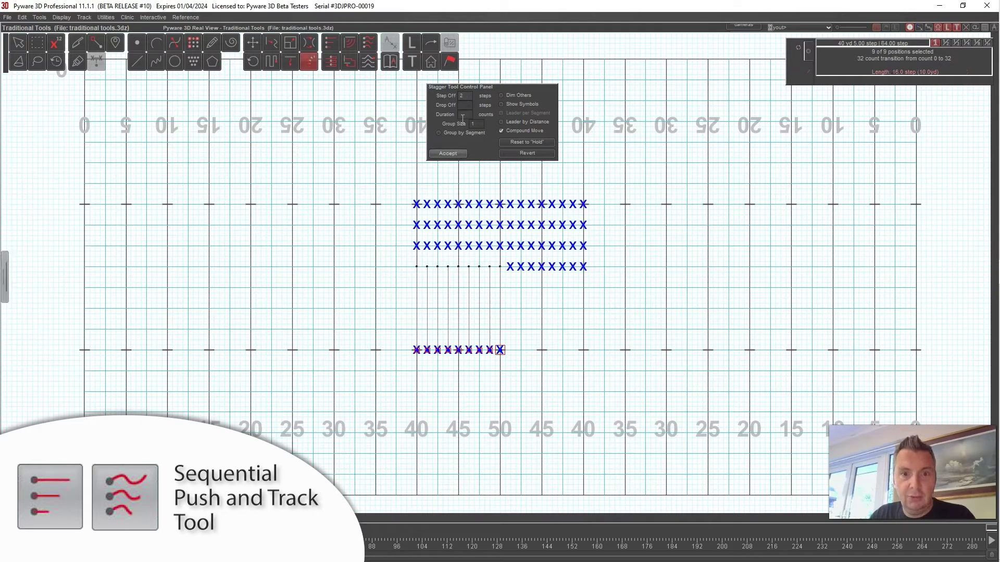
click(466, 115)
text(8)
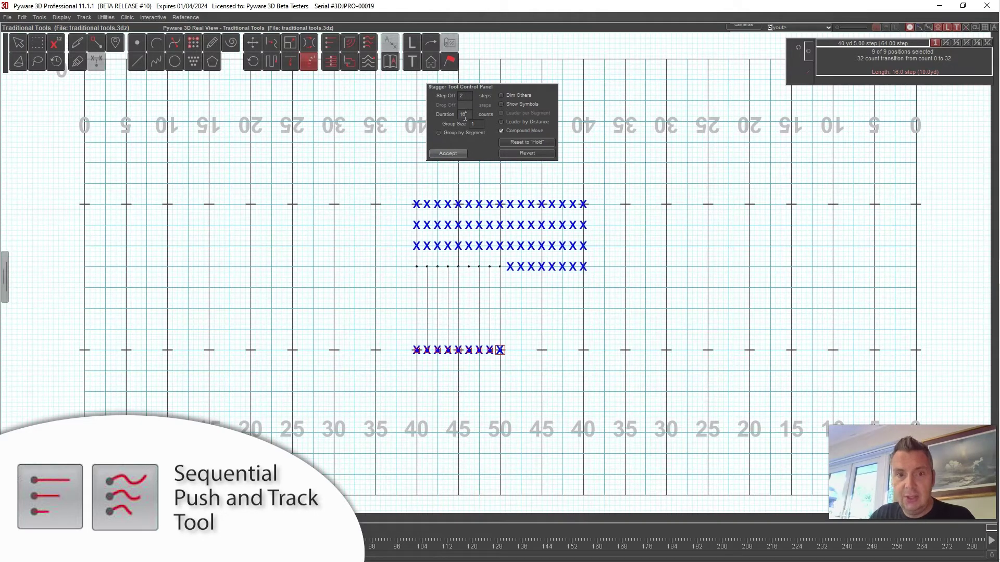
click(454, 154)
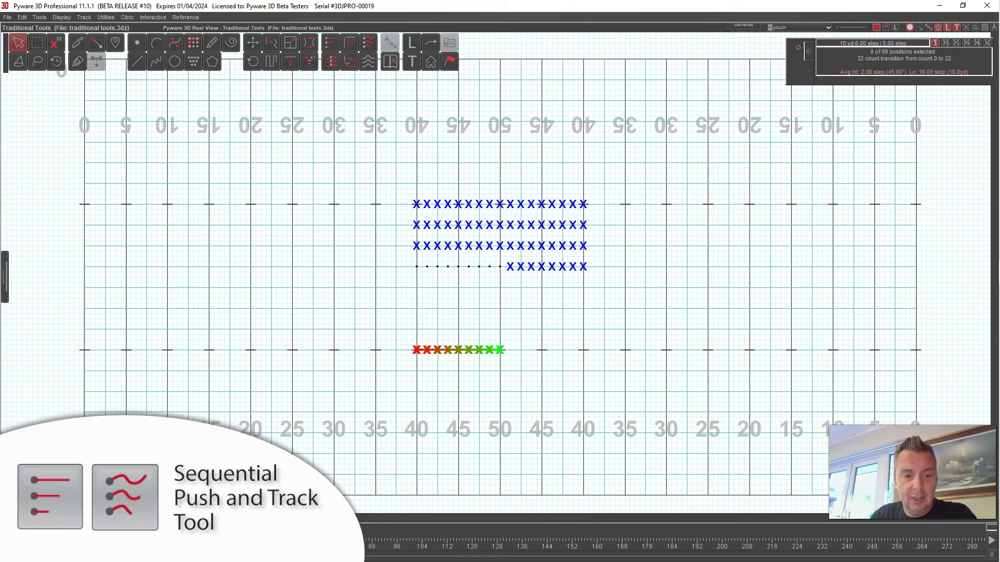
- Select the remaining right half of the lowest row and move it straight down to the lower hash
click(514, 314)
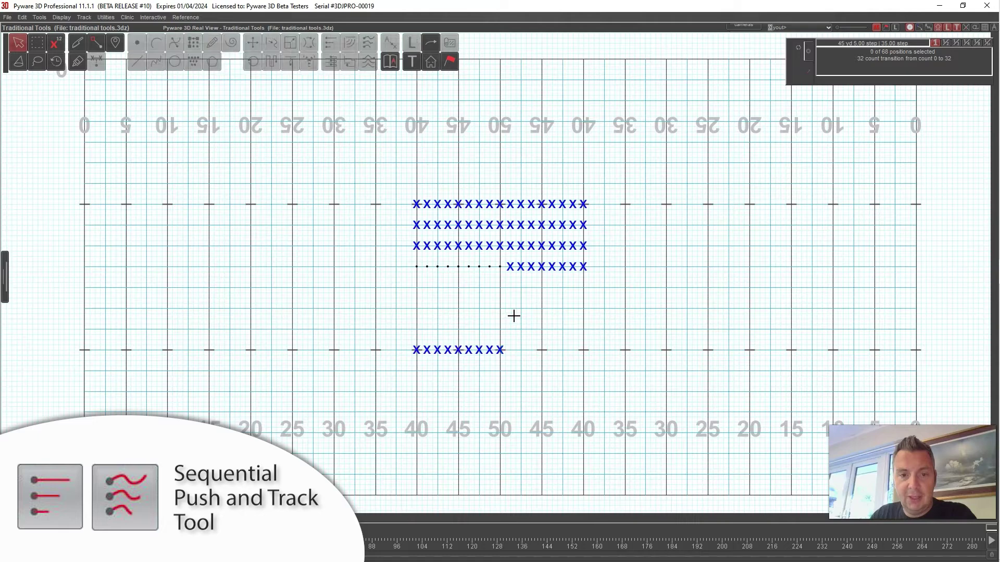
click(37, 43)
drag(500, 259, 657, 279)
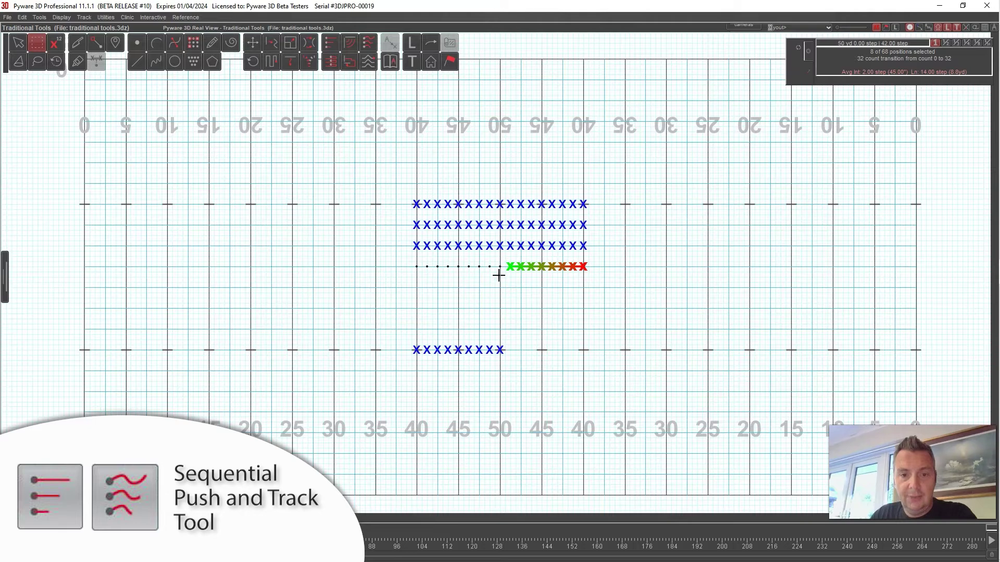
click(252, 43)
drag(510, 266, 511, 350)
click(448, 159)
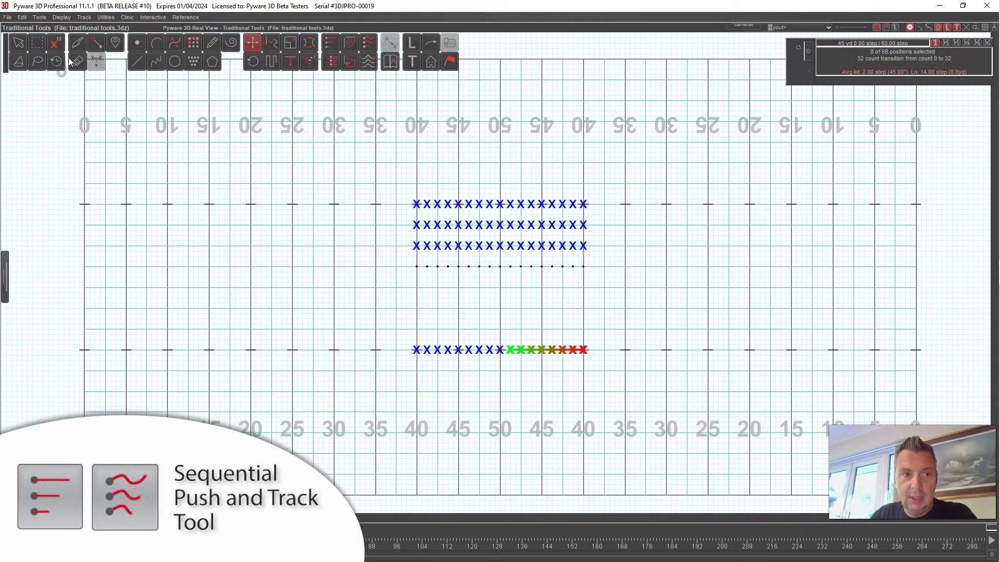
- Add the 50-yard-line performer to the right half's selection and regroup the line with that performer first
drag(494, 339, 598, 361)
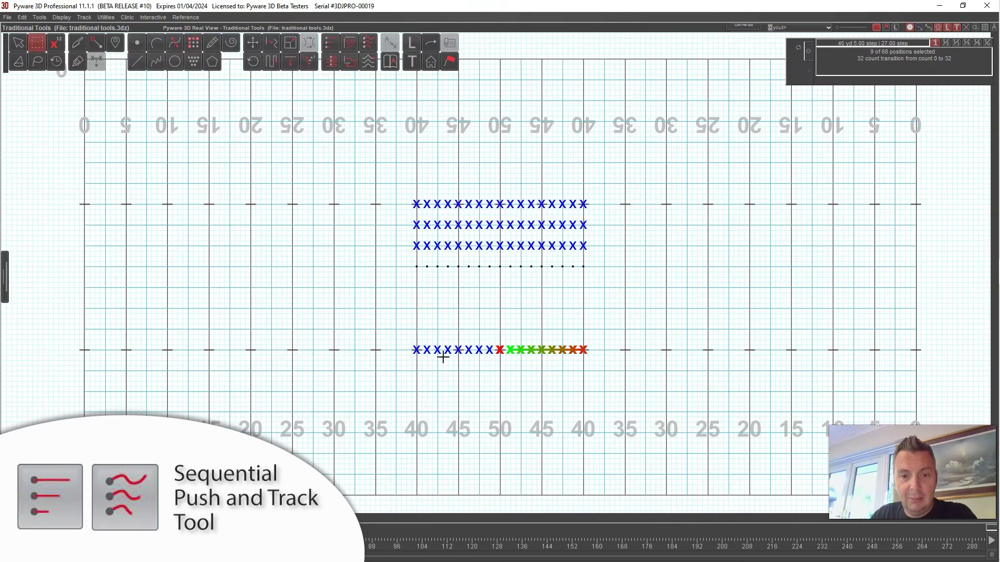
click(78, 62)
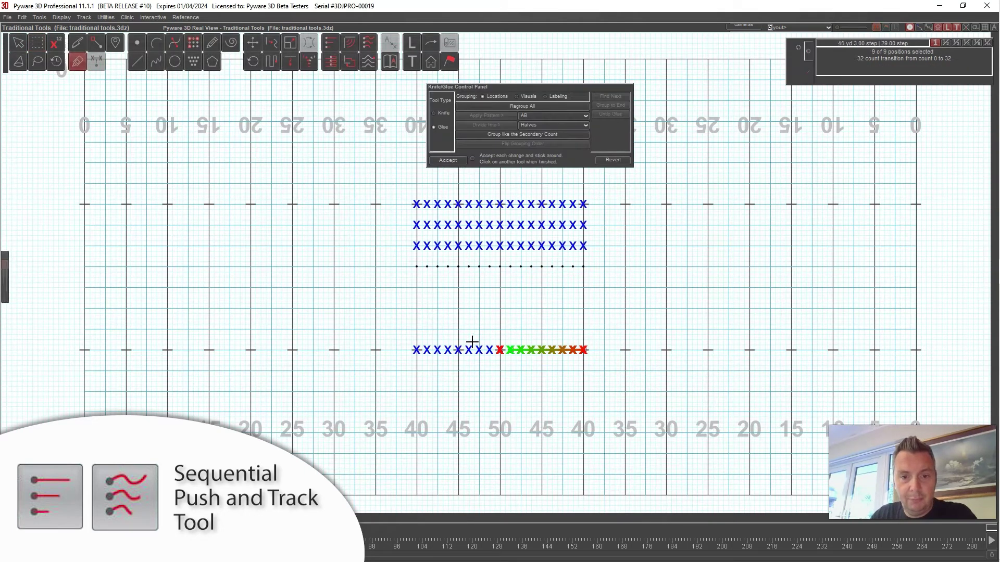
click(499, 349)
click(448, 160)
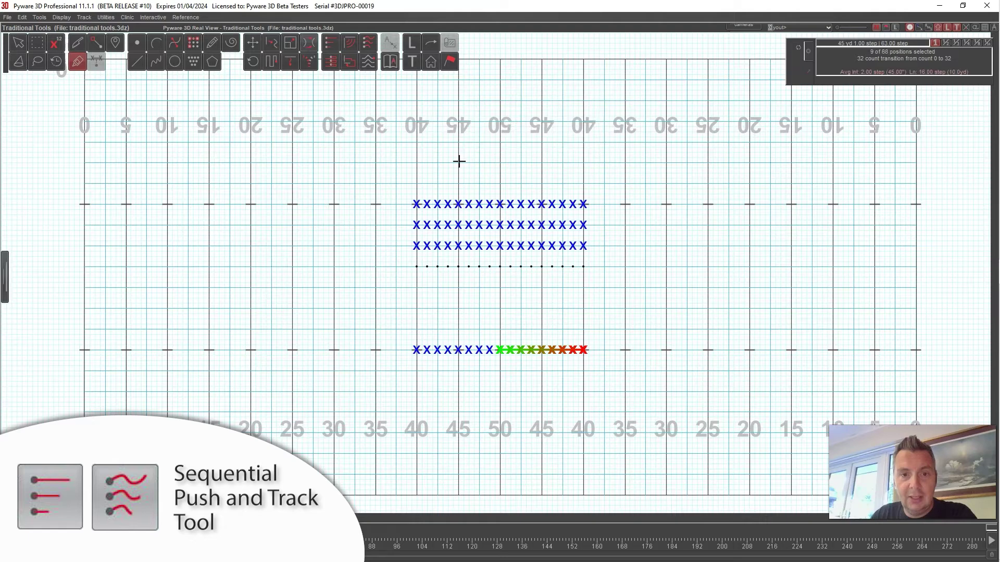
- Stagger the right half of the line with Step Off 2 steps and Duration 16 counts
click(308, 61)
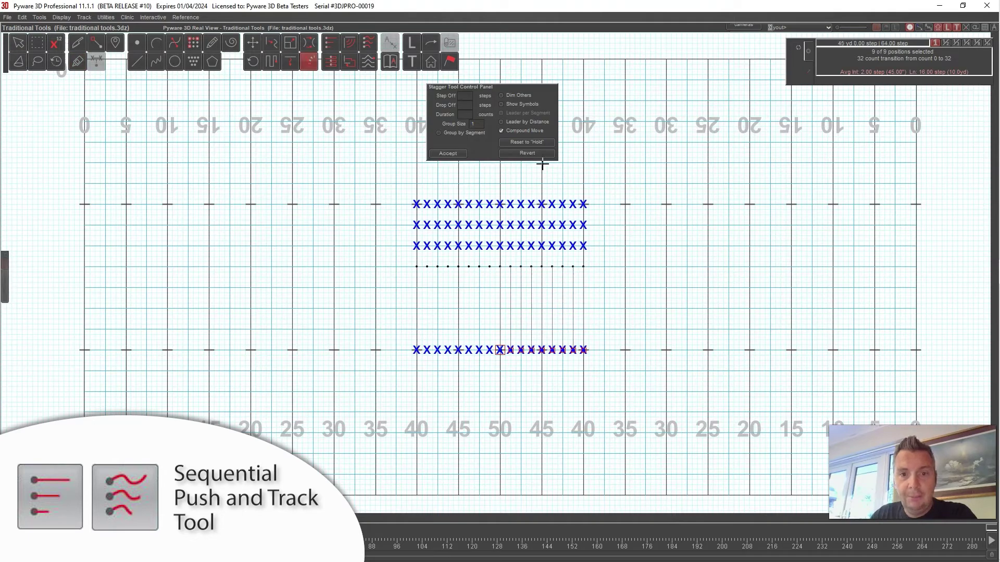
click(470, 95)
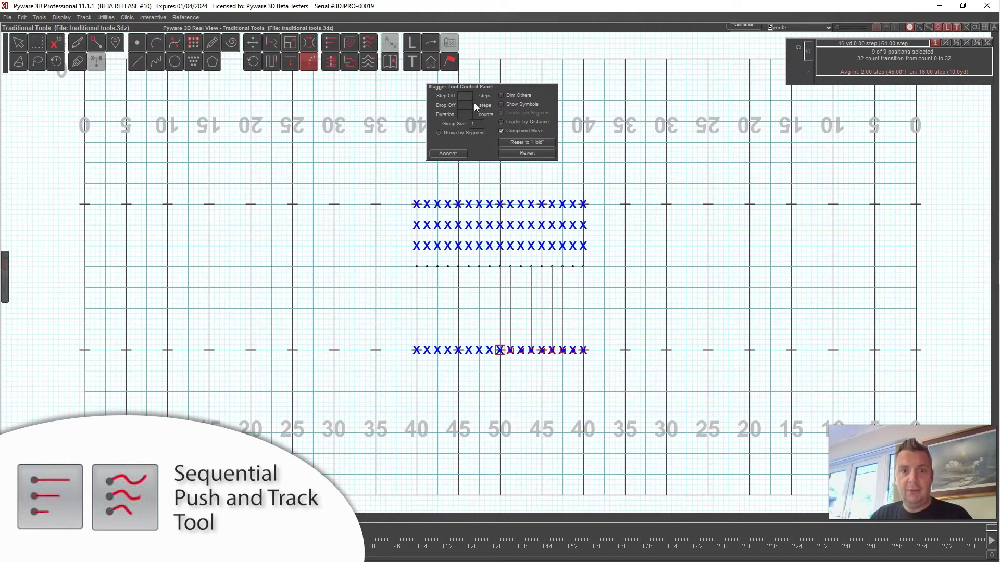
text(2)
text(16)
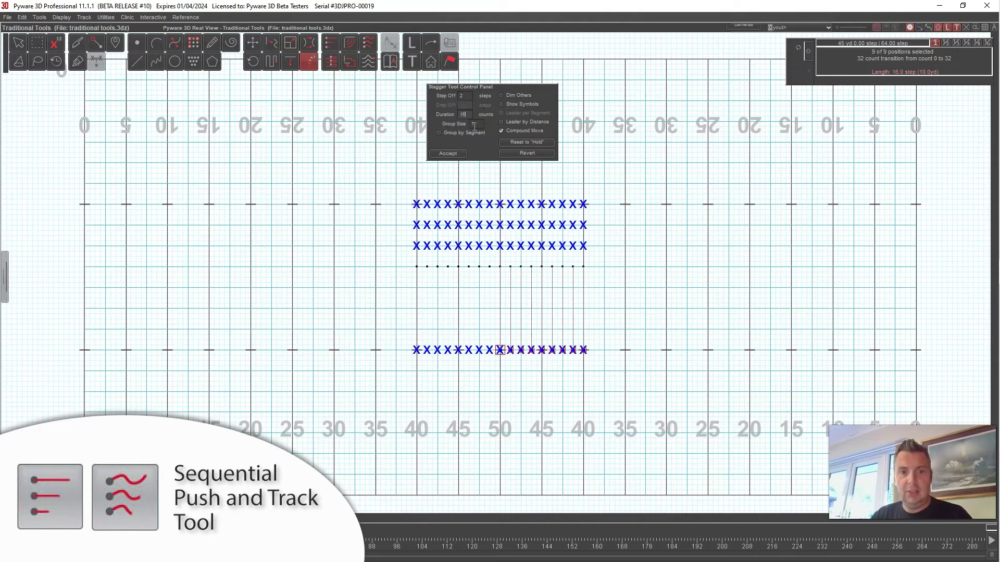
click(449, 153)
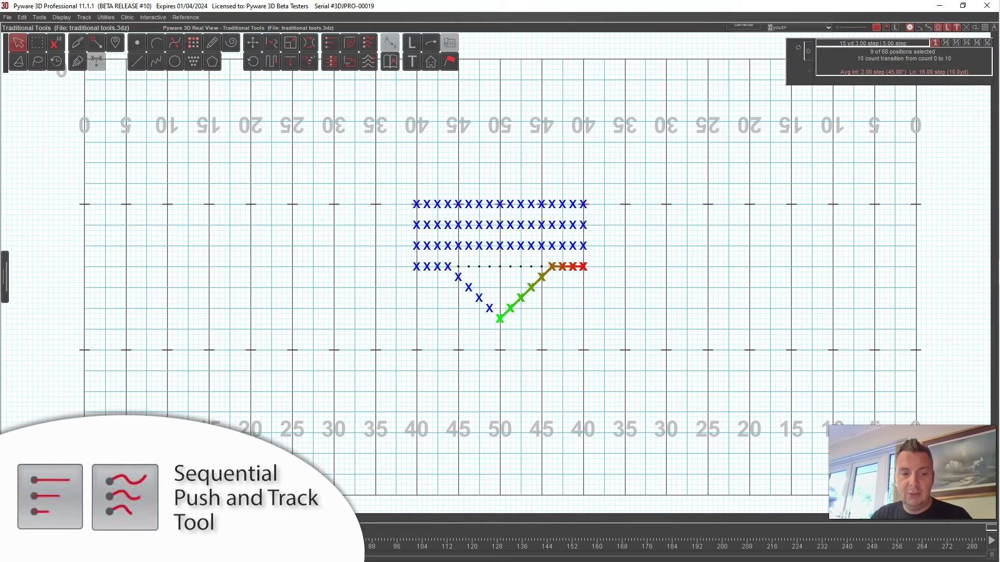
- Undo the lowest row's staggered moves and select all four rows of the block
click(71, 121)
click(24, 42)
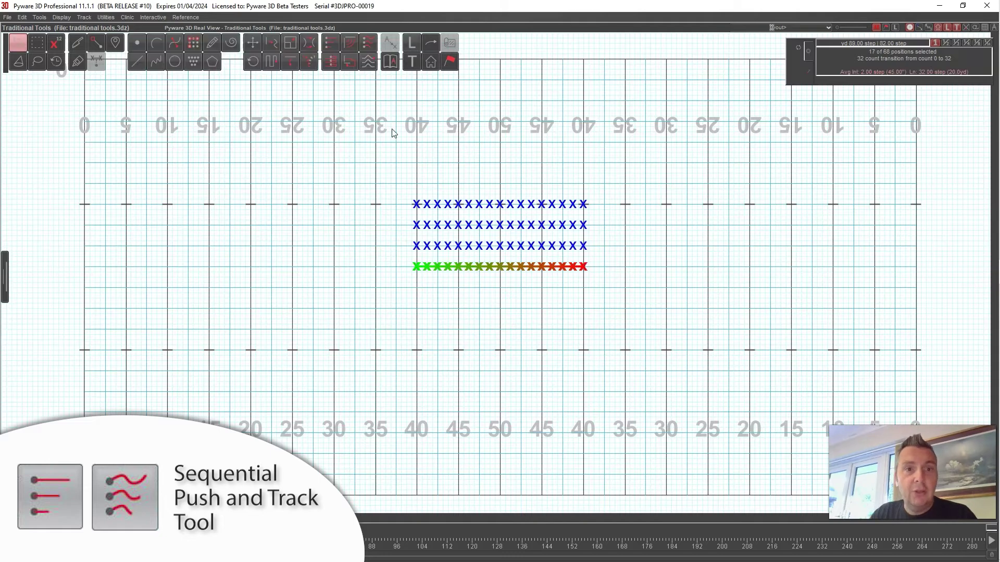
drag(476, 181, 520, 317)
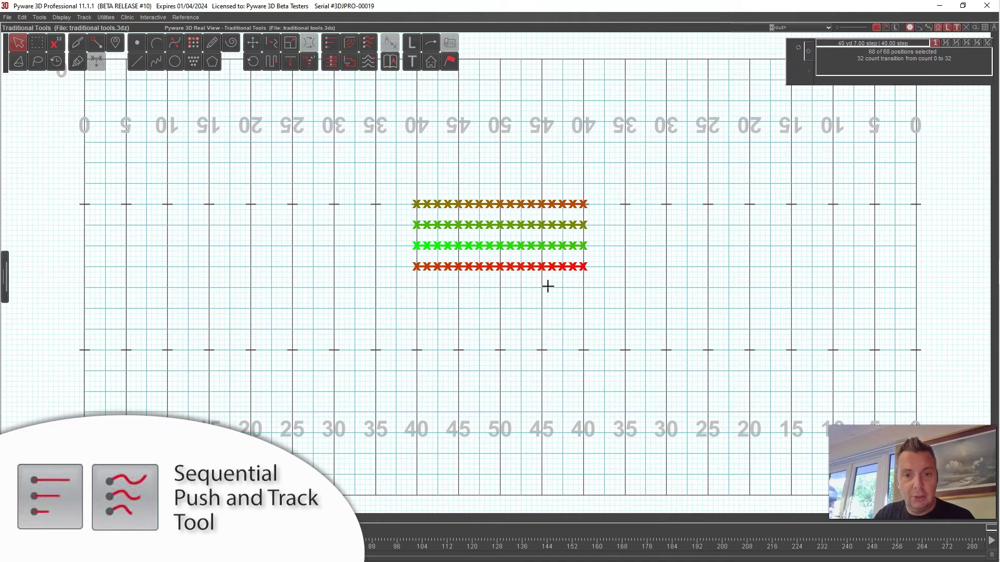
- Try a Sequential Track path for the block down the left 40-yard line to the lower hash and out to the 30, then revert it
click(369, 46)
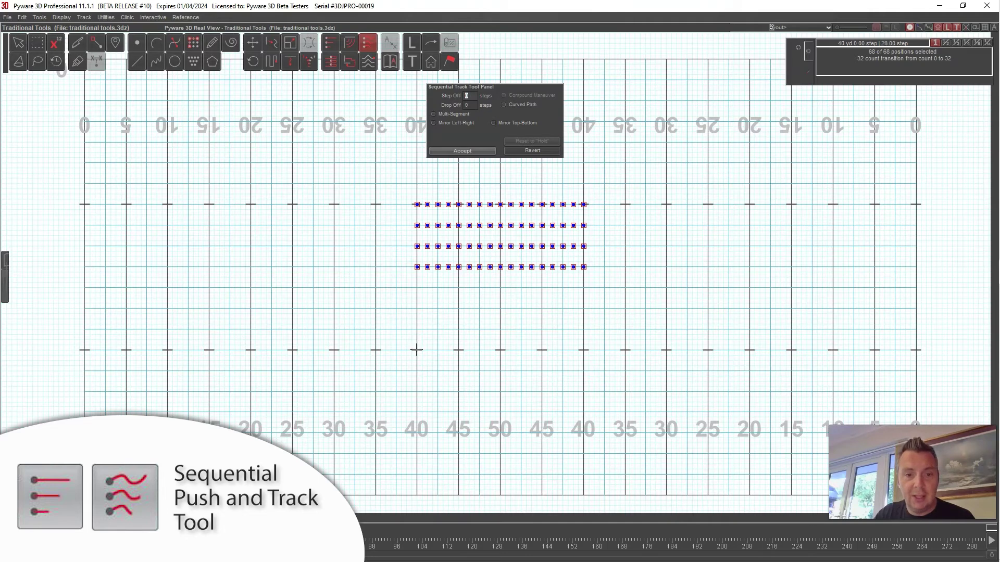
click(417, 267)
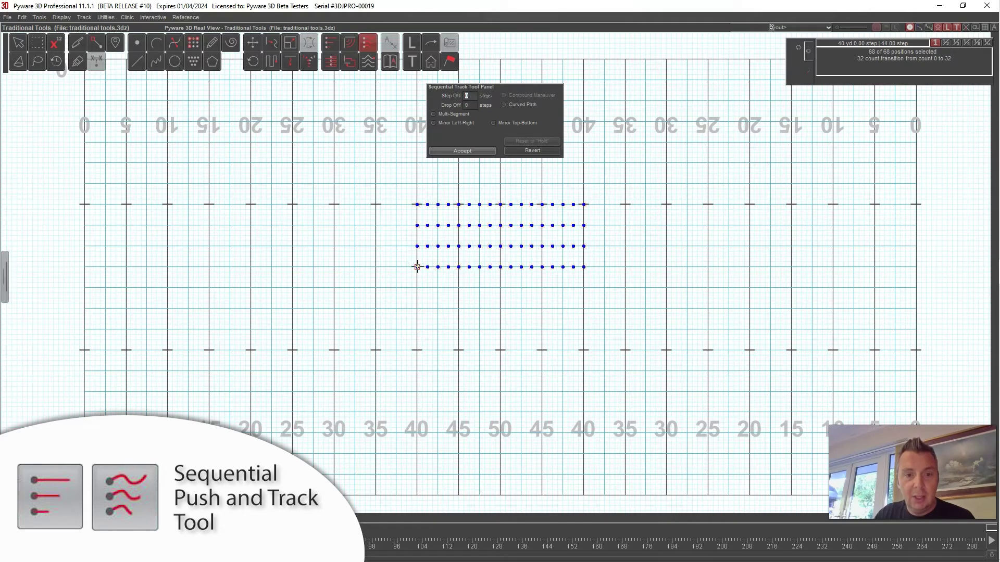
click(416, 349)
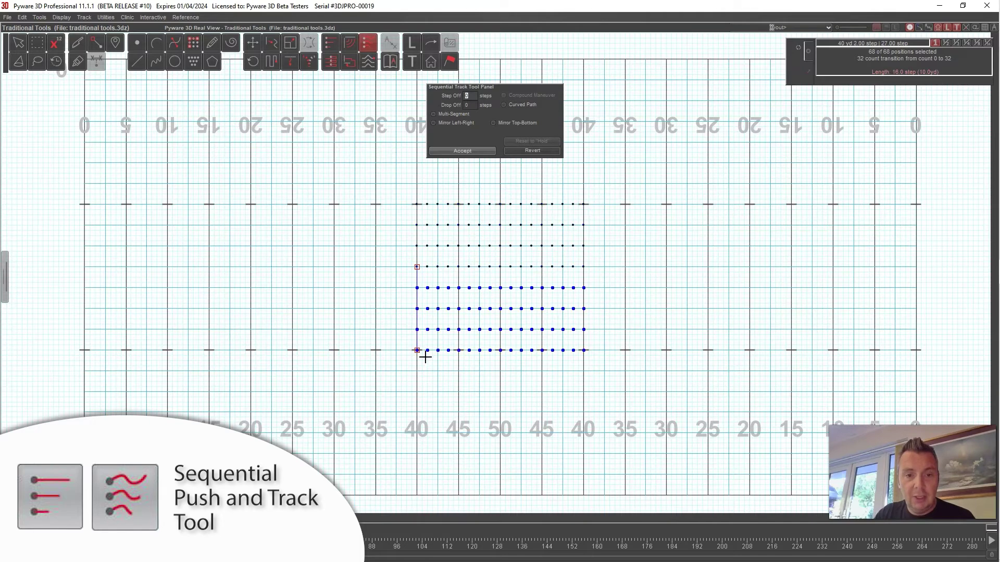
click(334, 350)
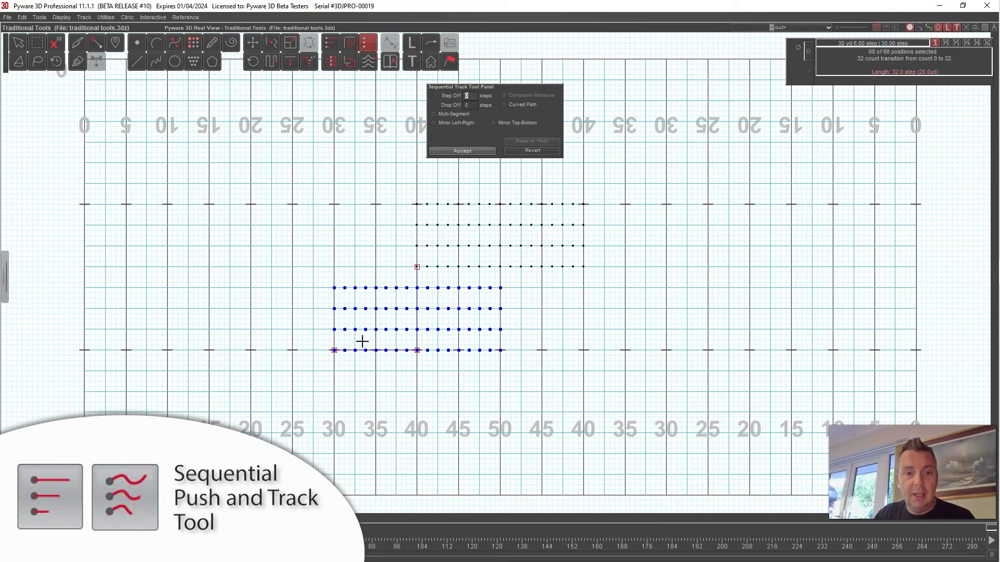
click(532, 151)
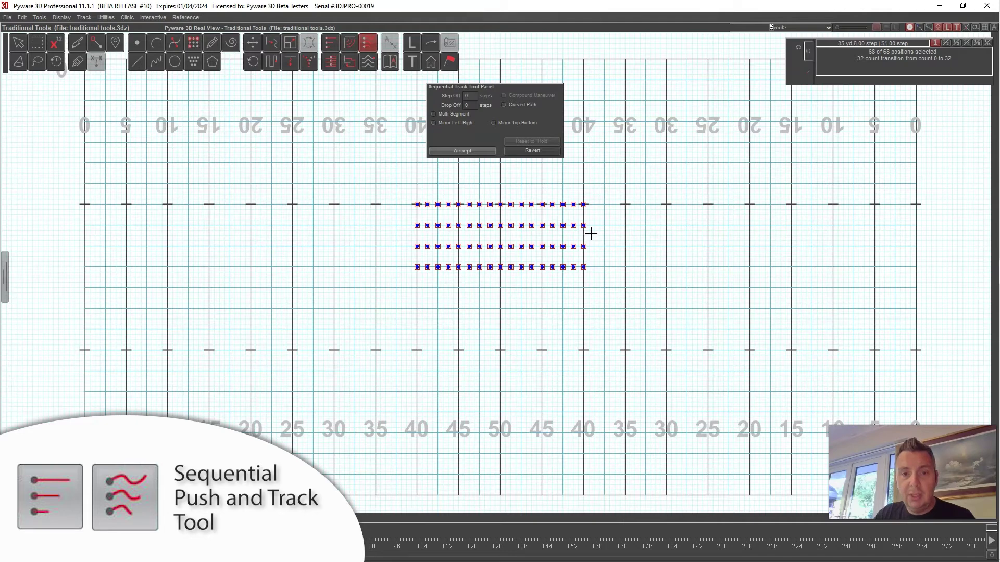
- Track the block sequentially down the left 40-yard line to the lower hash and out to the 30, with Mirror Left-Right enabled
click(417, 267)
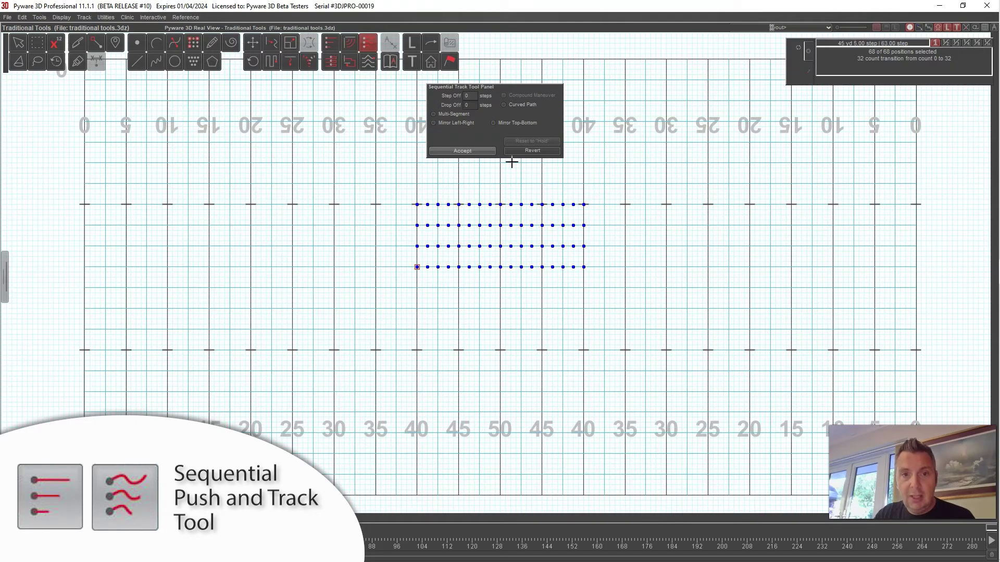
click(417, 351)
click(333, 351)
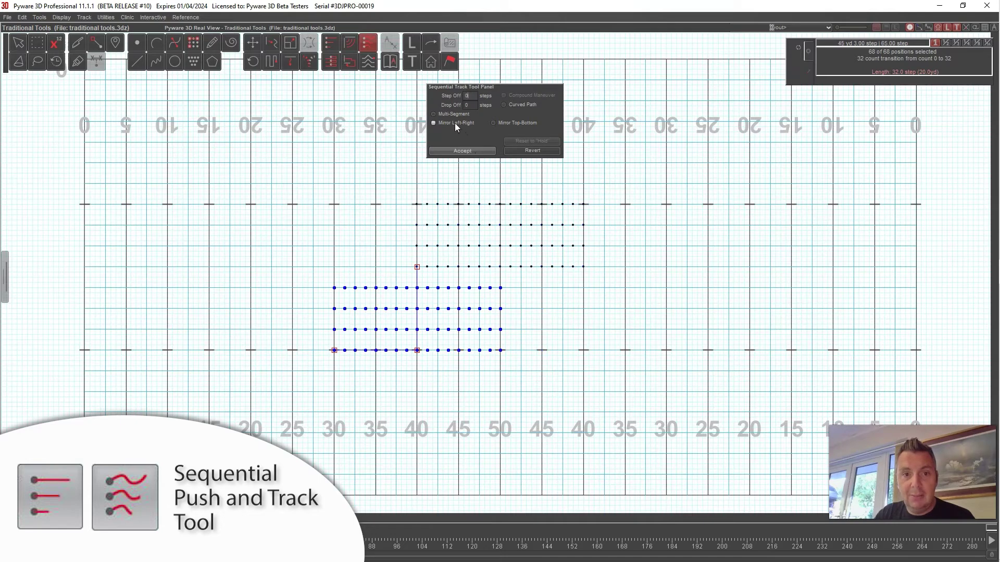
click(433, 123)
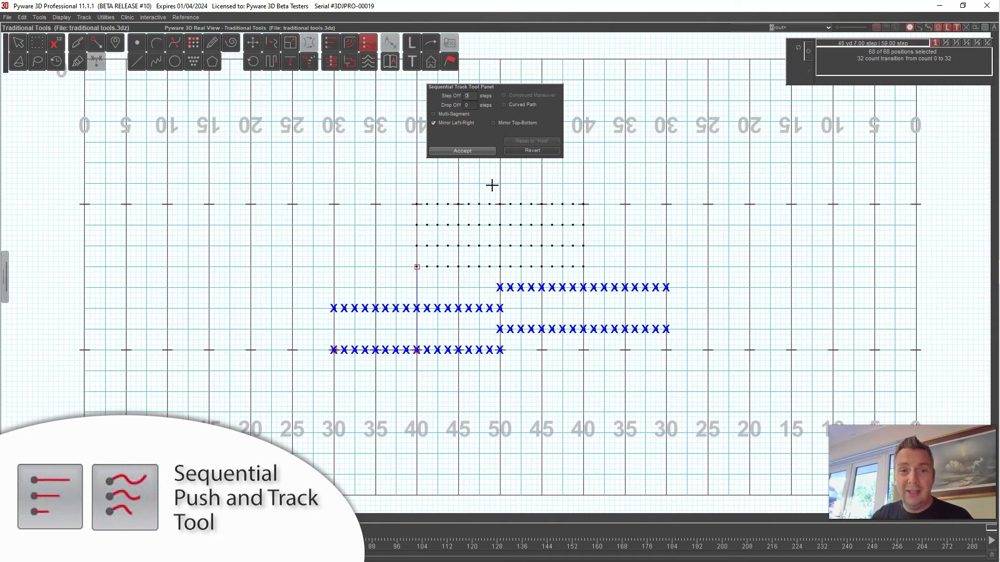
click(472, 154)
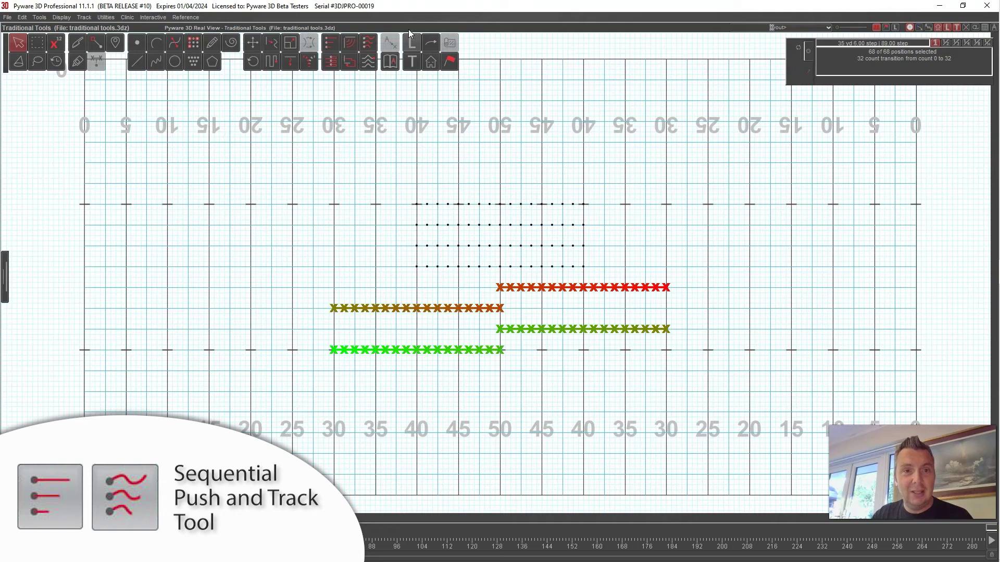
- Play the block's mirrored track move in the 3D Real View from two camera angles and return to the drill grid
click(410, 26)
drag(490, 300, 599, 263)
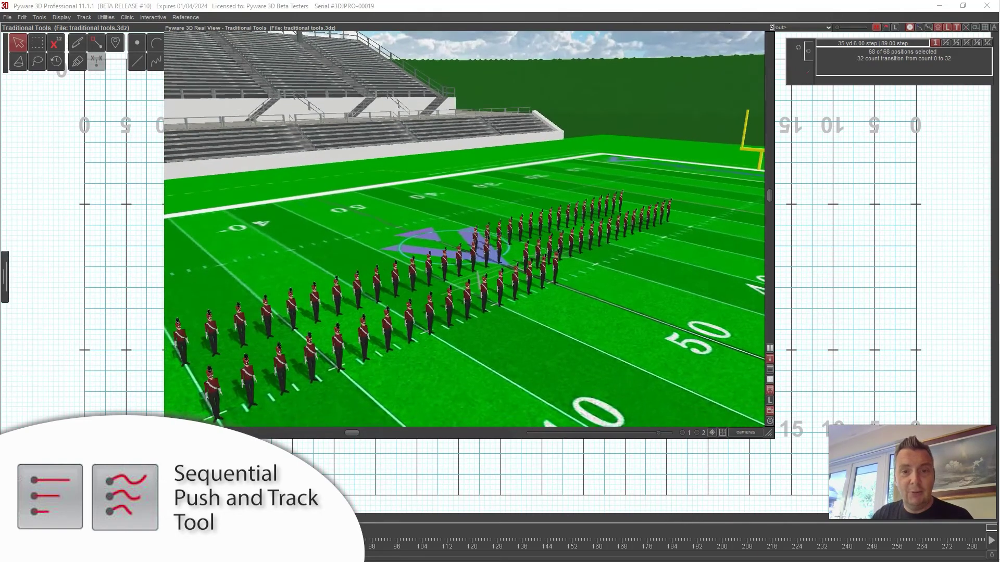
key(space)
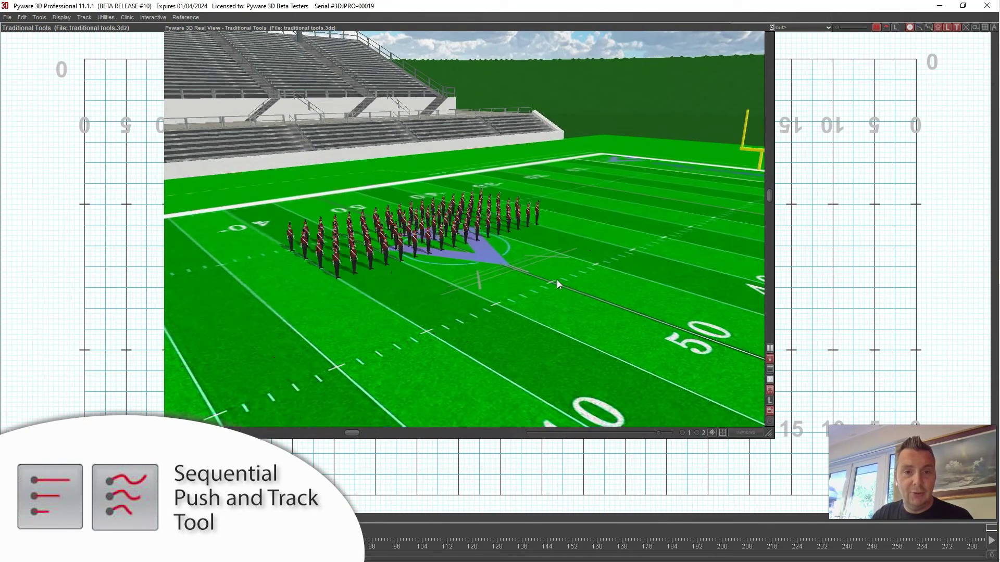
drag(557, 281, 532, 286)
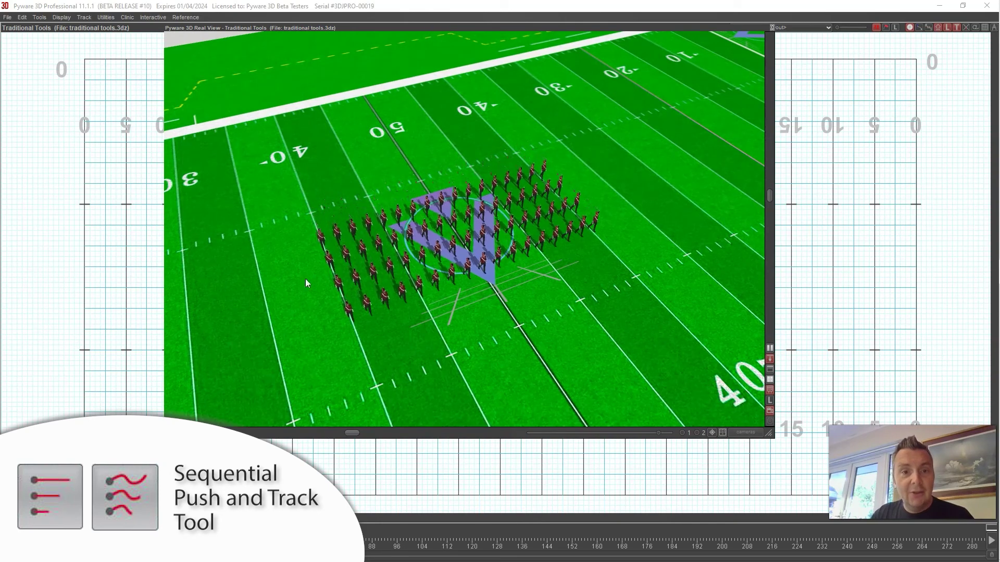
key(space)
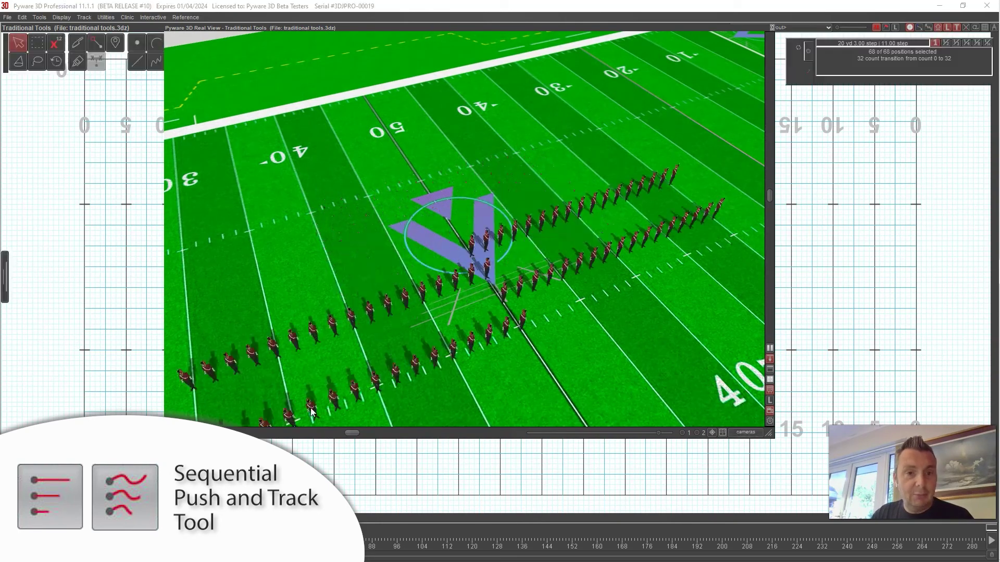
double_click(411, 29)
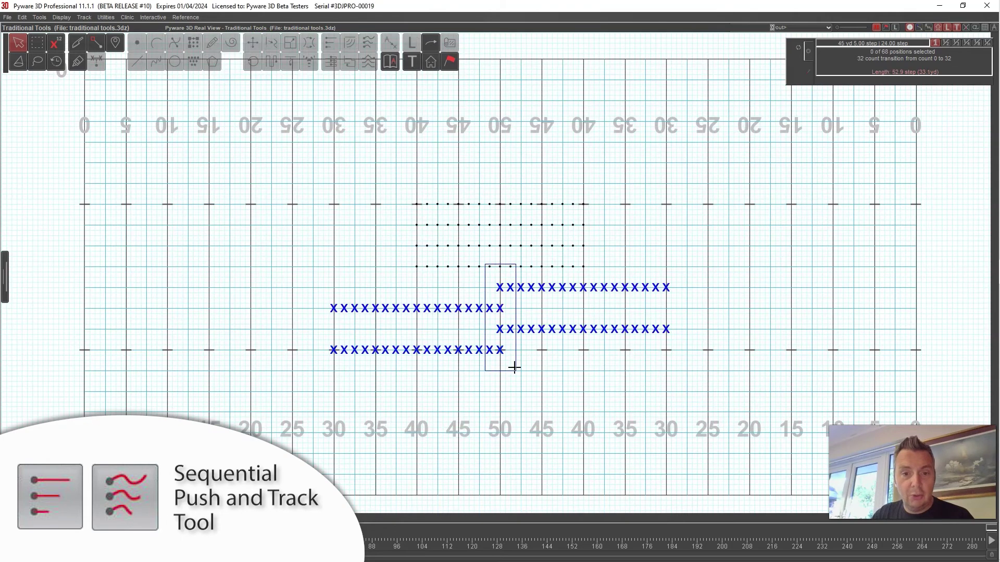
- Remove the mirrored sequential track move from all performers to restore the original block
click(21, 17)
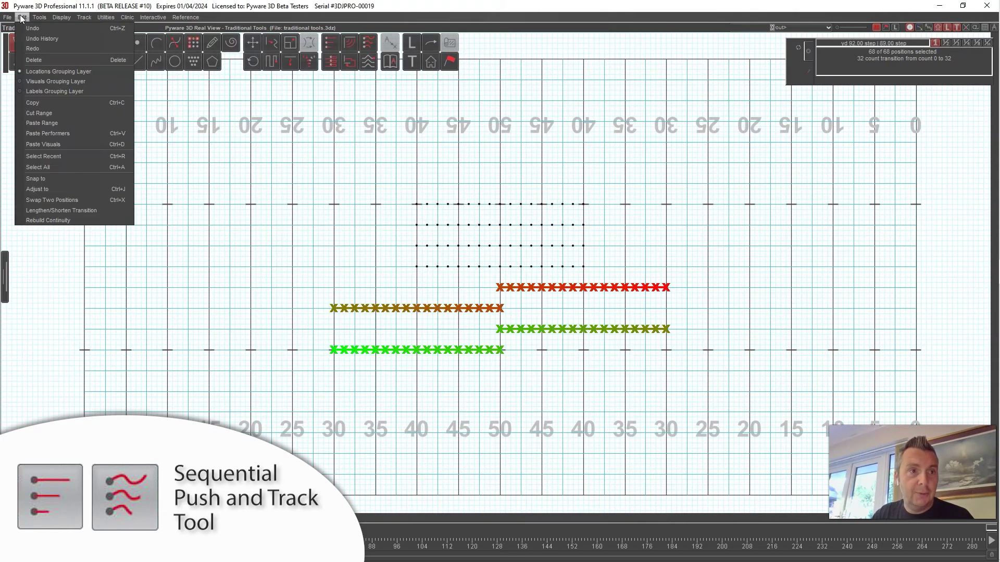
click(34, 60)
key(Return)
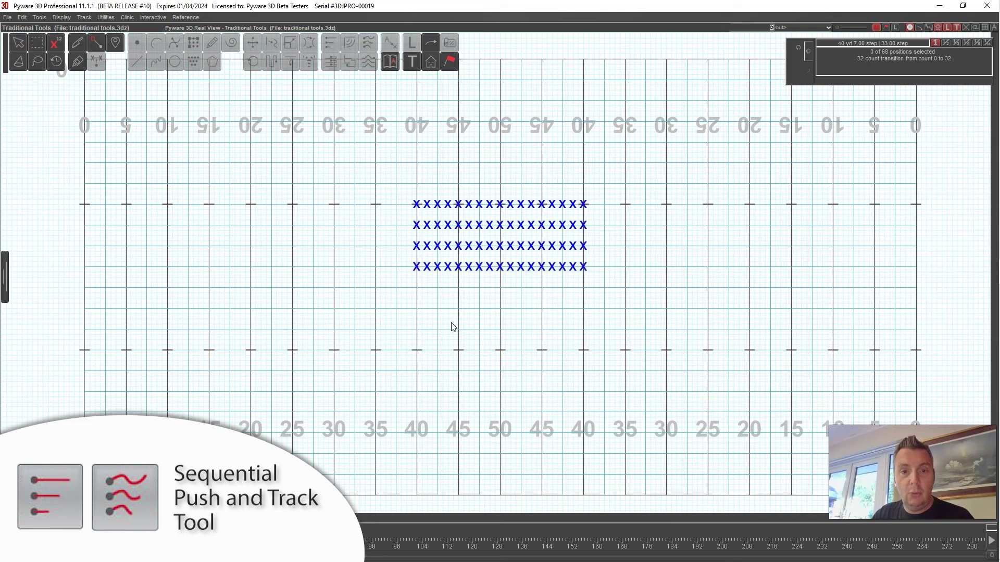
- Select all performers and glue the block's four rows into one continuous grouping, ordered from the front row to the back row
double_click(19, 43)
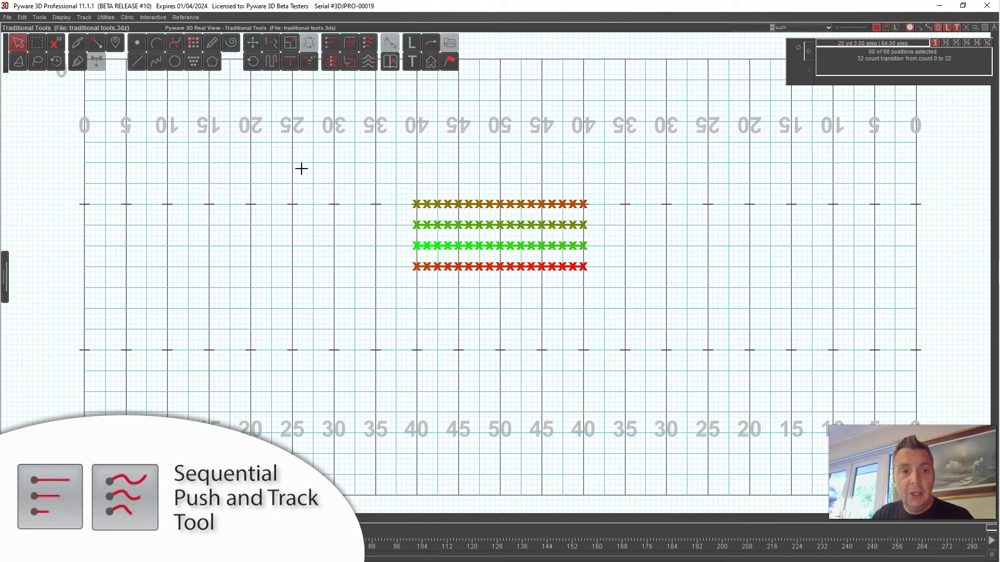
click(77, 61)
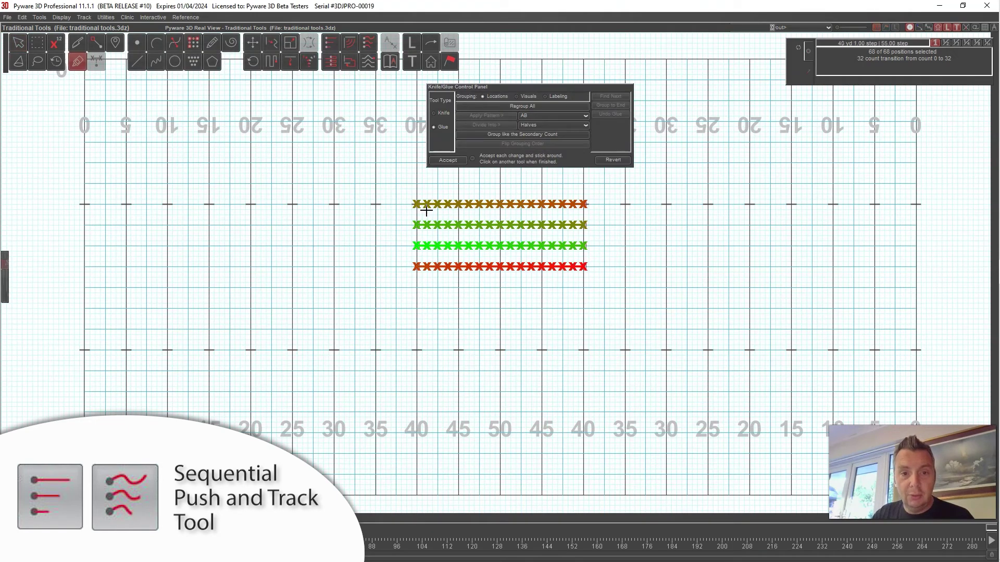
click(584, 225)
drag(583, 240, 578, 266)
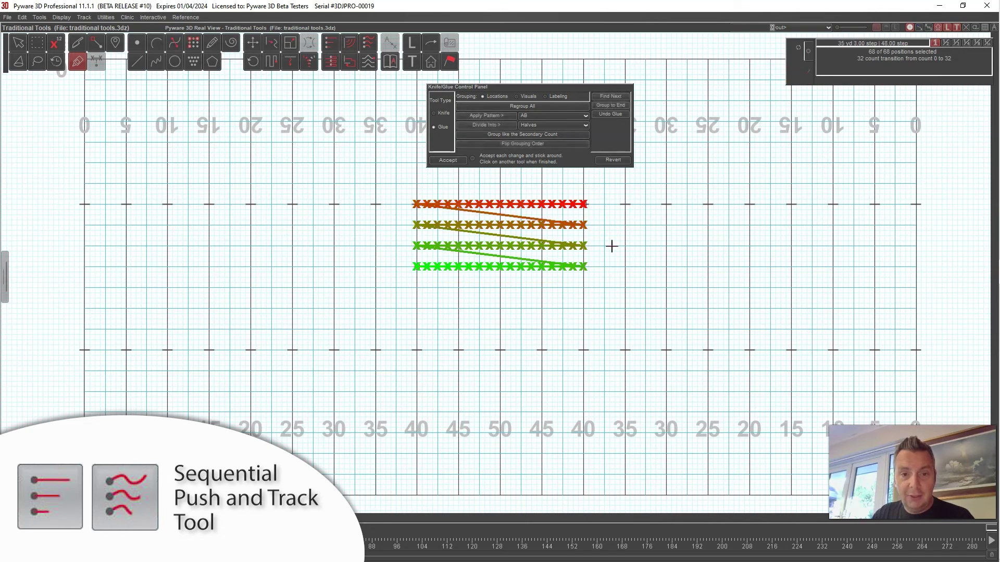
- Cut the grouping with the Knife between the rows so that each row is its own line, and accept the regrouping
click(444, 113)
click(515, 217)
click(582, 241)
click(581, 260)
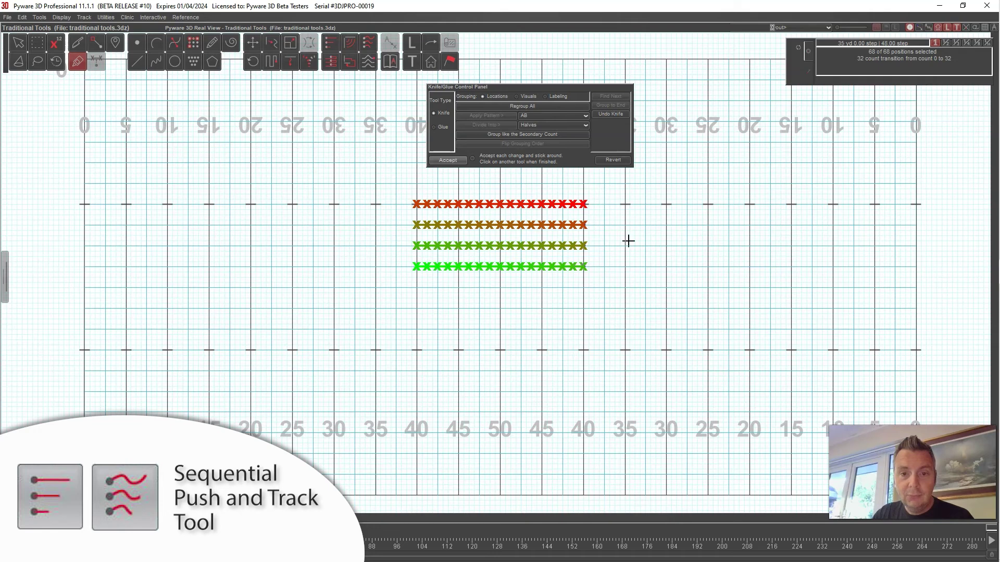
click(448, 161)
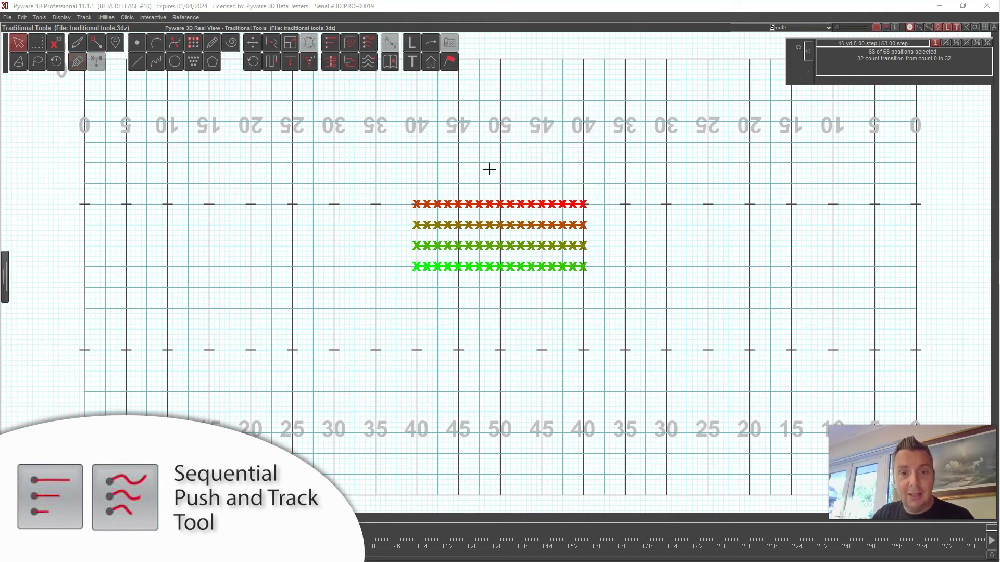
- Apply Sequential Track to the regrouped rows, from the left 40 down to the lower hash and out to the 30, with Mirror Left-Right
click(368, 42)
click(417, 267)
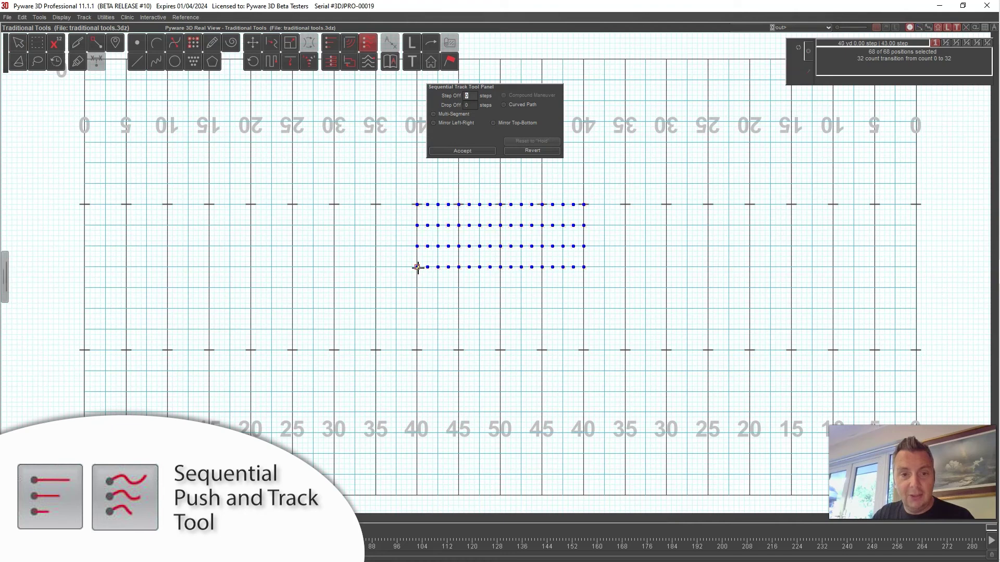
click(416, 350)
click(334, 350)
click(455, 123)
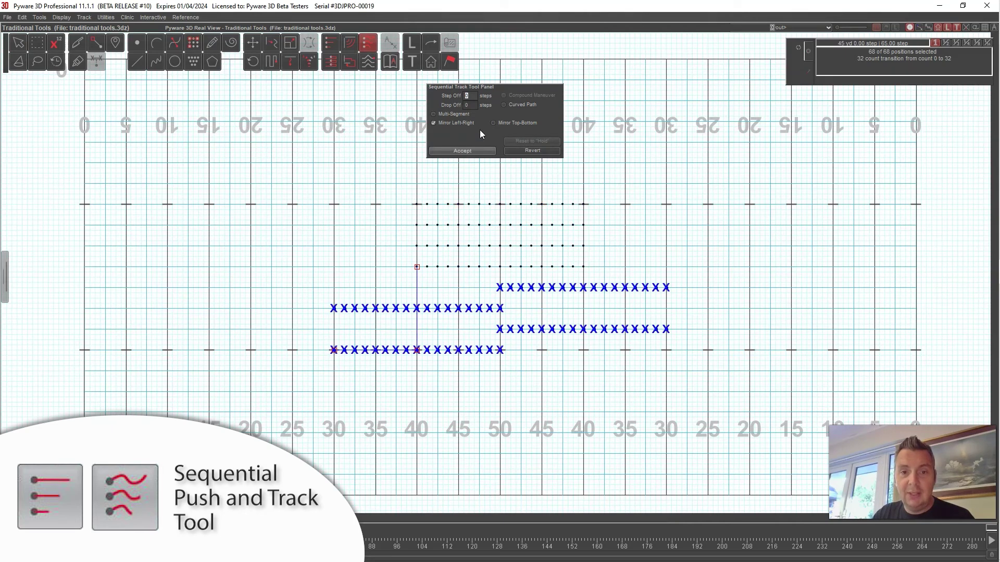
click(468, 150)
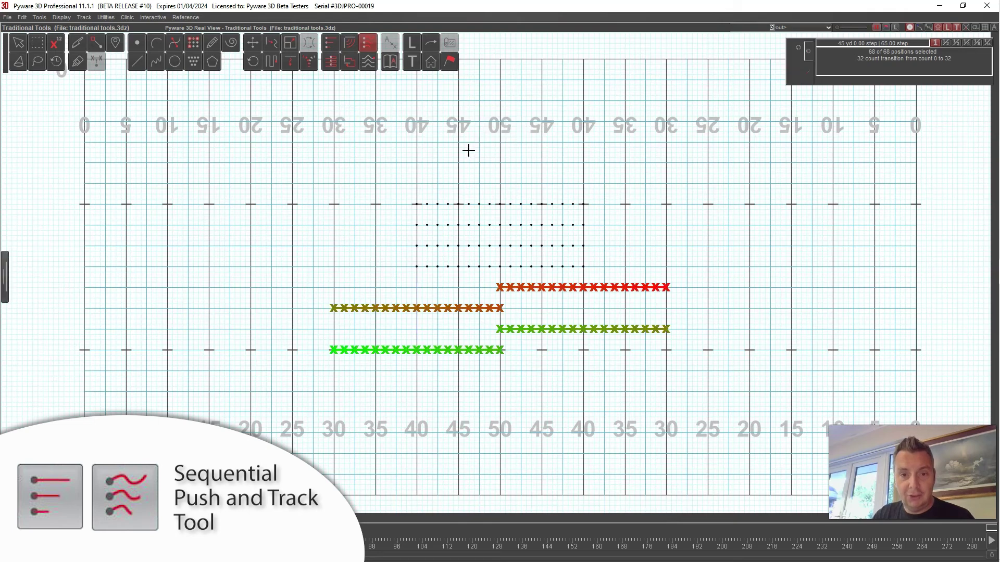
- Play the alternating row-by-row track move in the 3D Real View and examine it from different camera angles
click(547, 232)
double_click(373, 27)
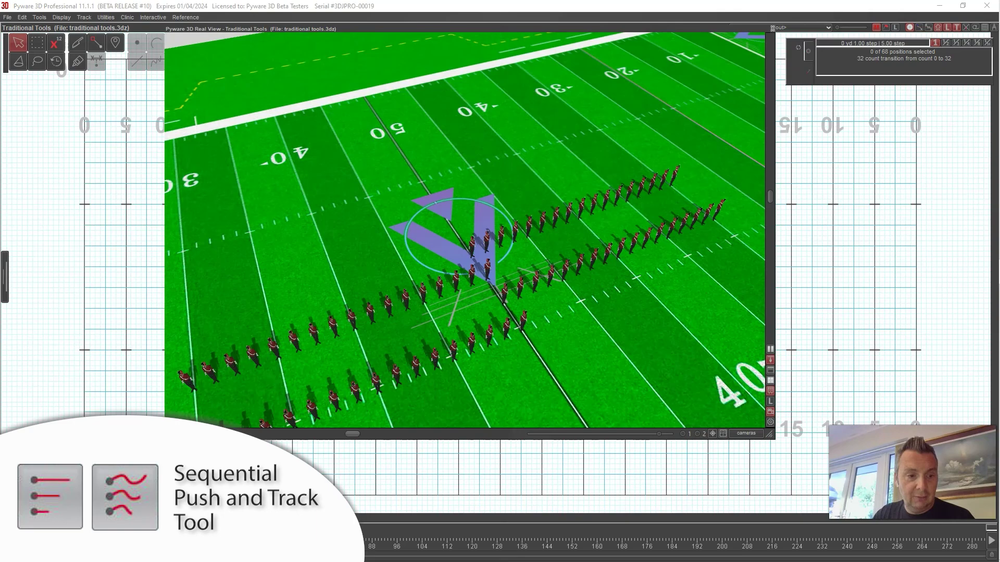
key(space)
drag(517, 335, 594, 298)
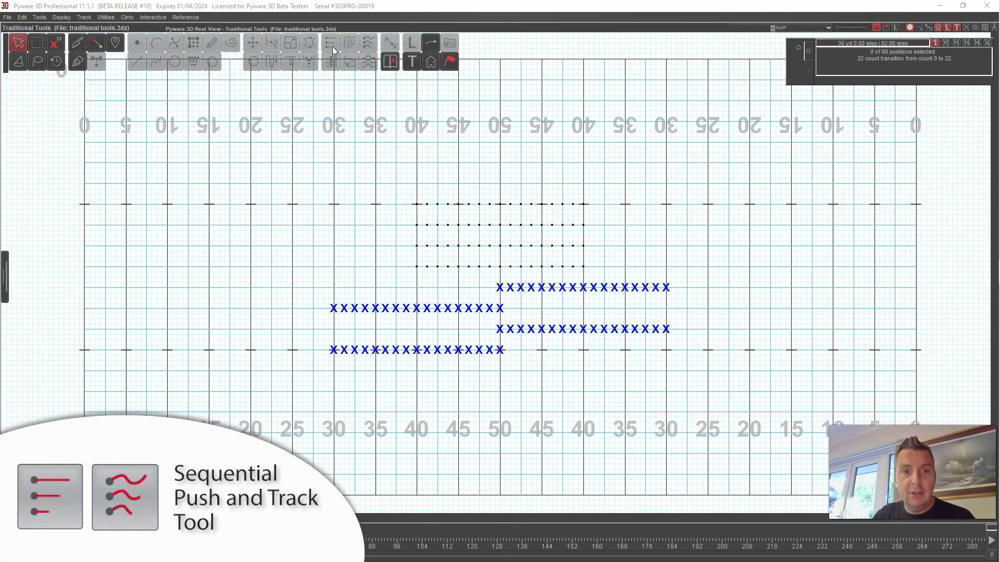
drag(488, 275, 523, 375)
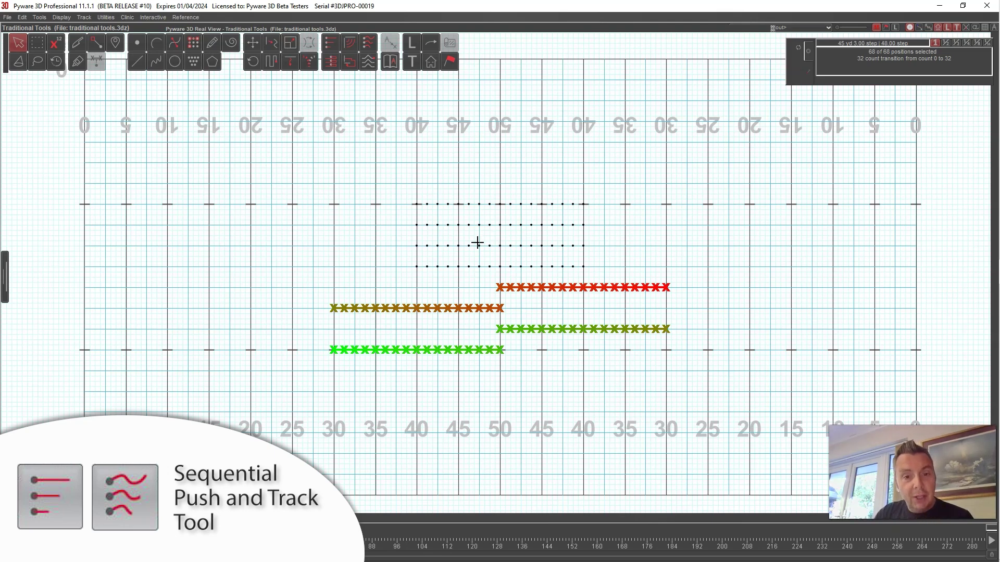
- Clear the alternating row track move from all selected performers to bring back the original four-row block
click(22, 17)
click(26, 60)
click(402, 288)
click(416, 316)
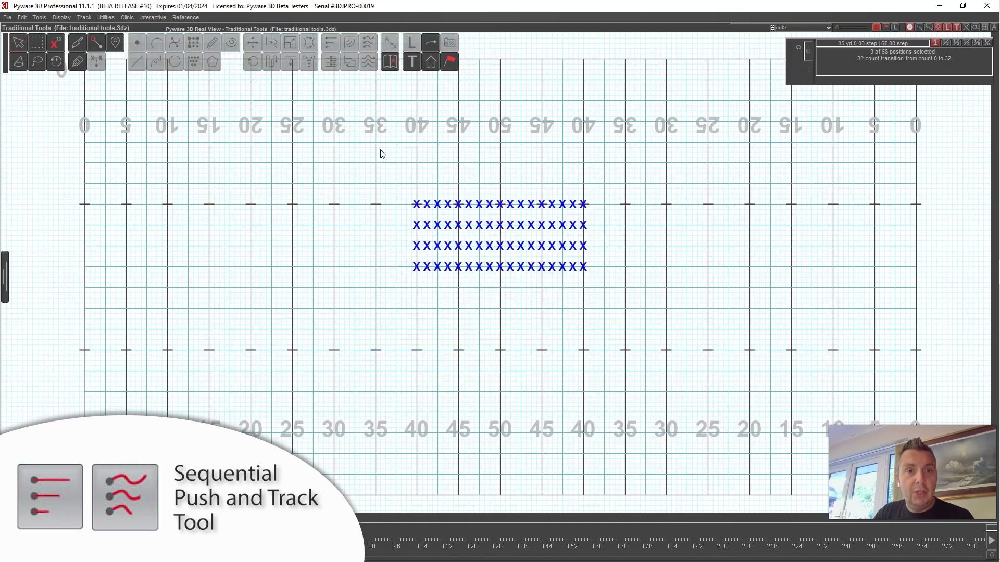